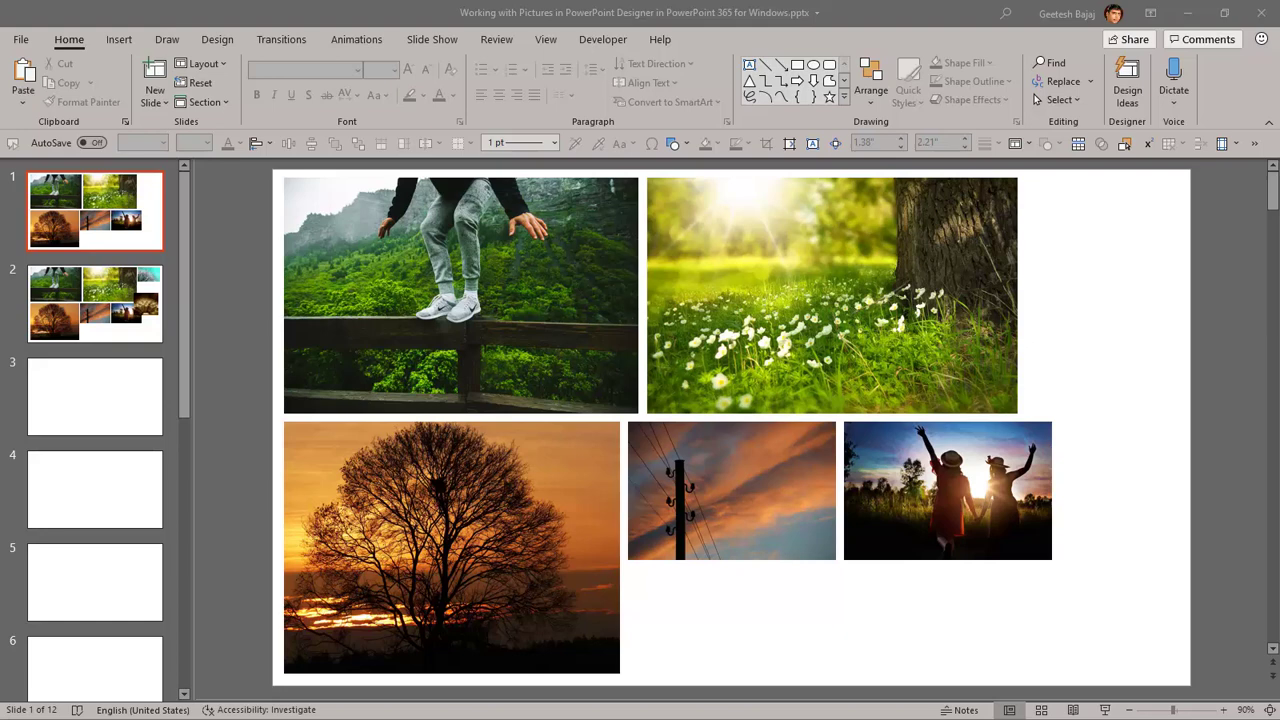
Paste the dandelion picture onto slide 1 and reselect it so Design Ideas offers collage layouts
click(412, 12)
key(ctrl+v)
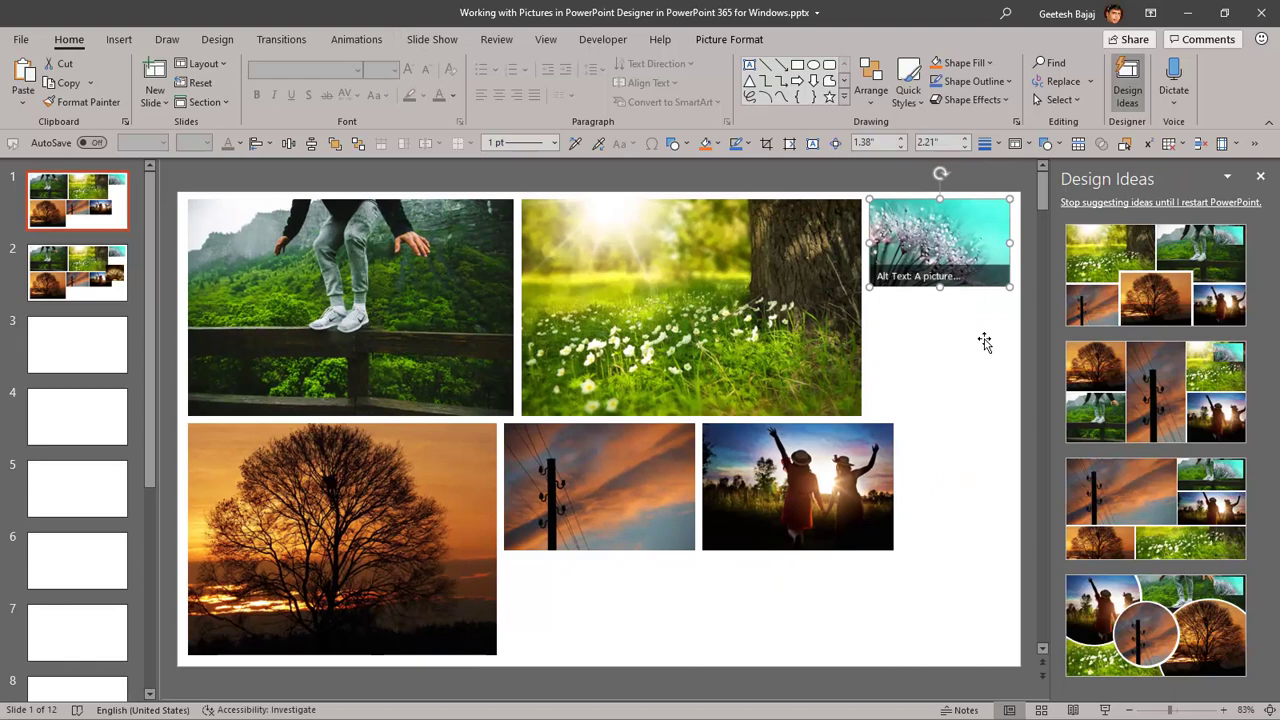
click(969, 346)
click(935, 272)
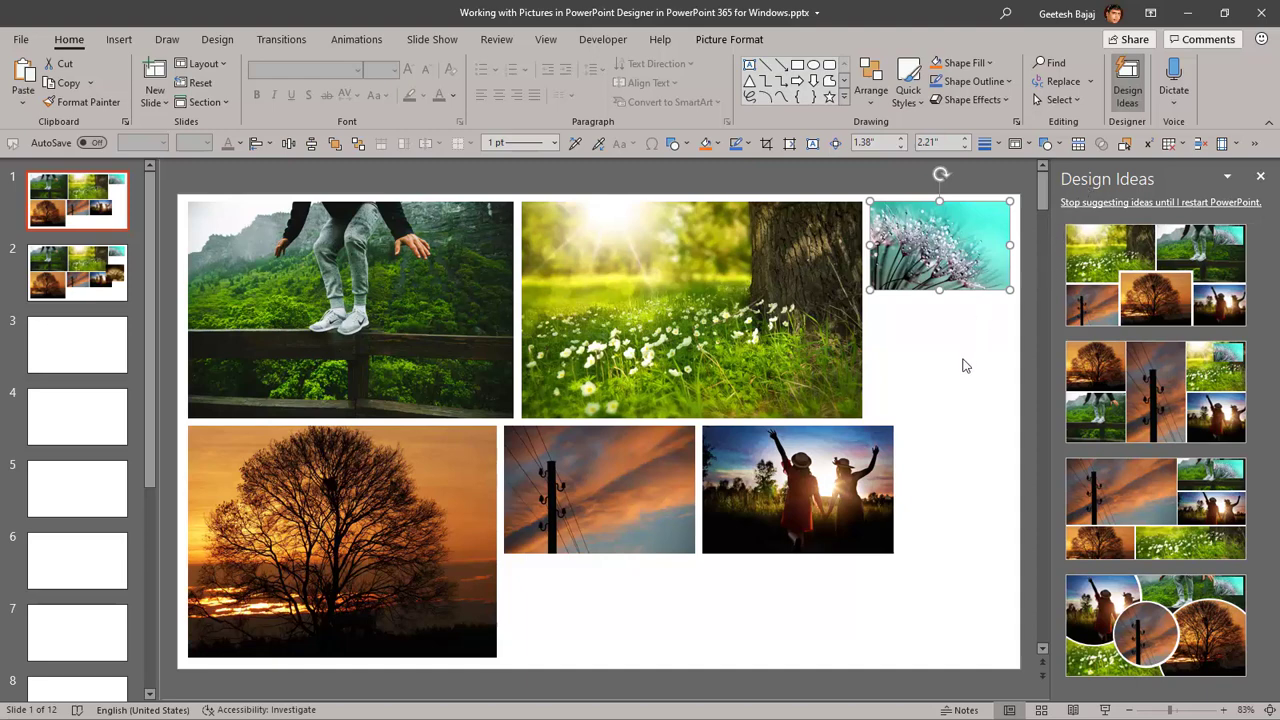
Paste the golden dandelion close-up onto slide 2 and select it to refresh Design Ideas
click(58, 292)
key(ctrl+v)
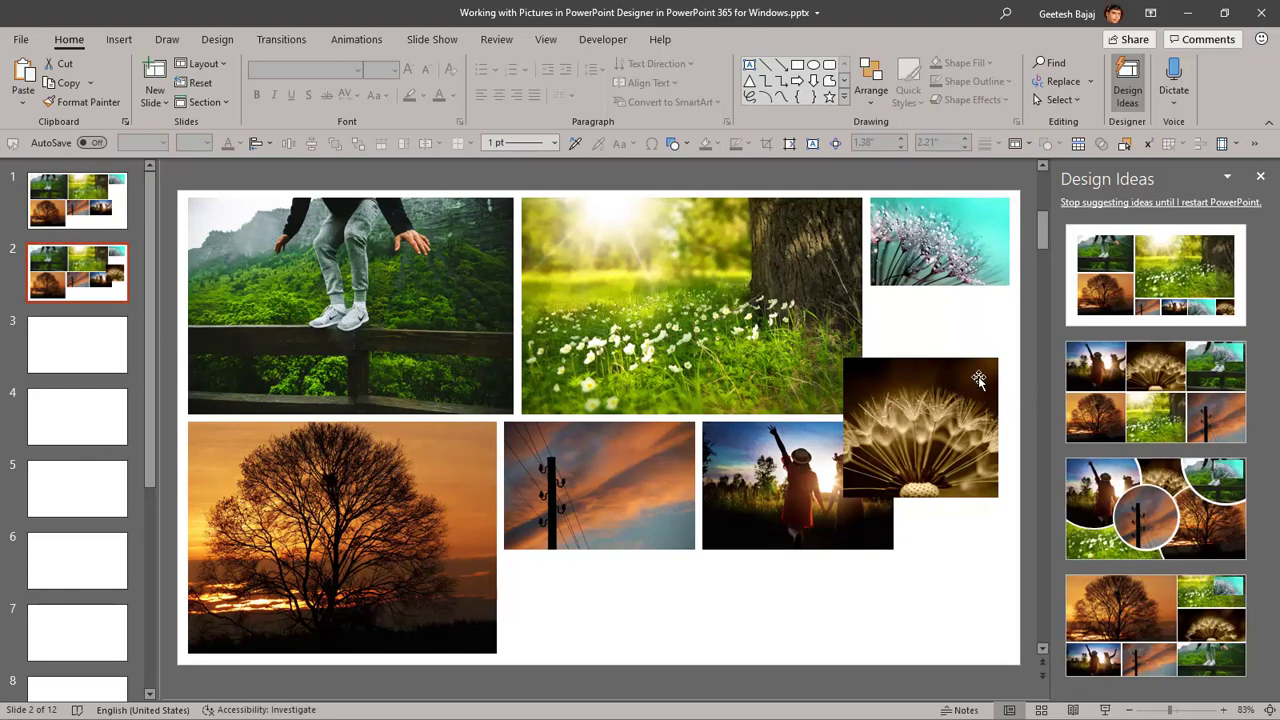
click(938, 378)
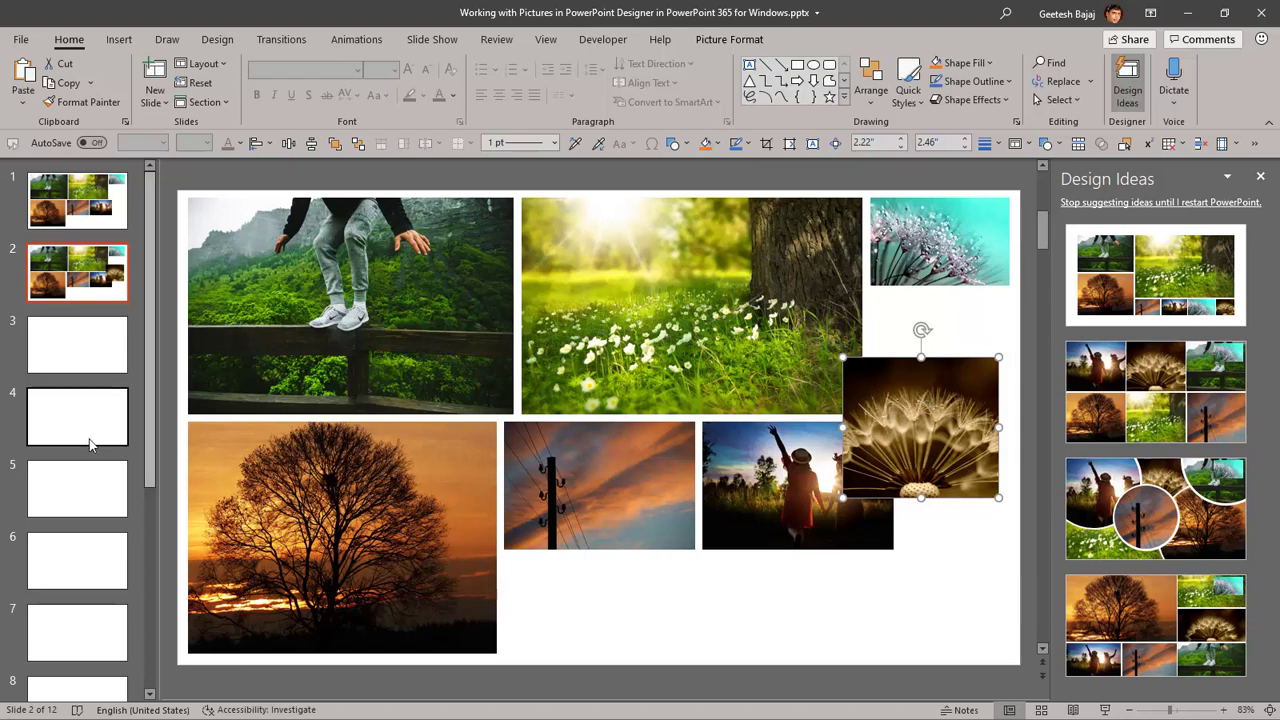
Select slide 11's blue sky, pier and windmill pictures and paste them onto slide 2
scroll(90, 445, down, 5)
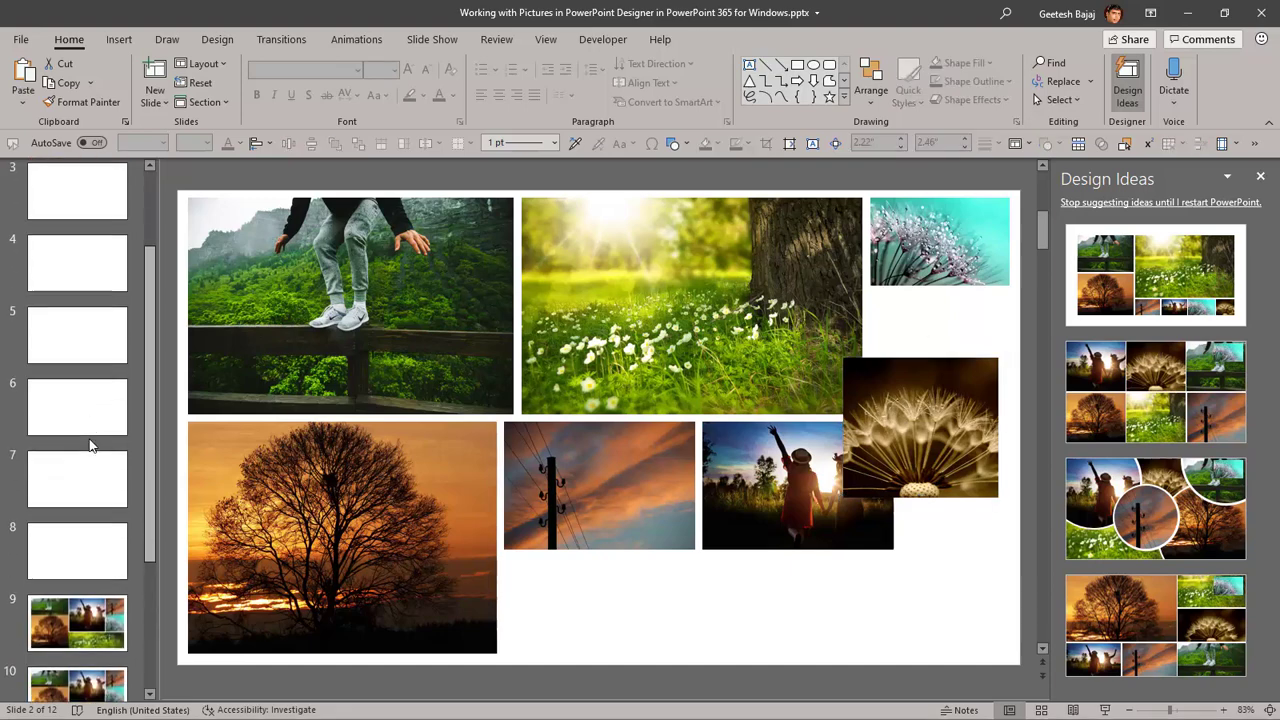
scroll(90, 445, down, 1)
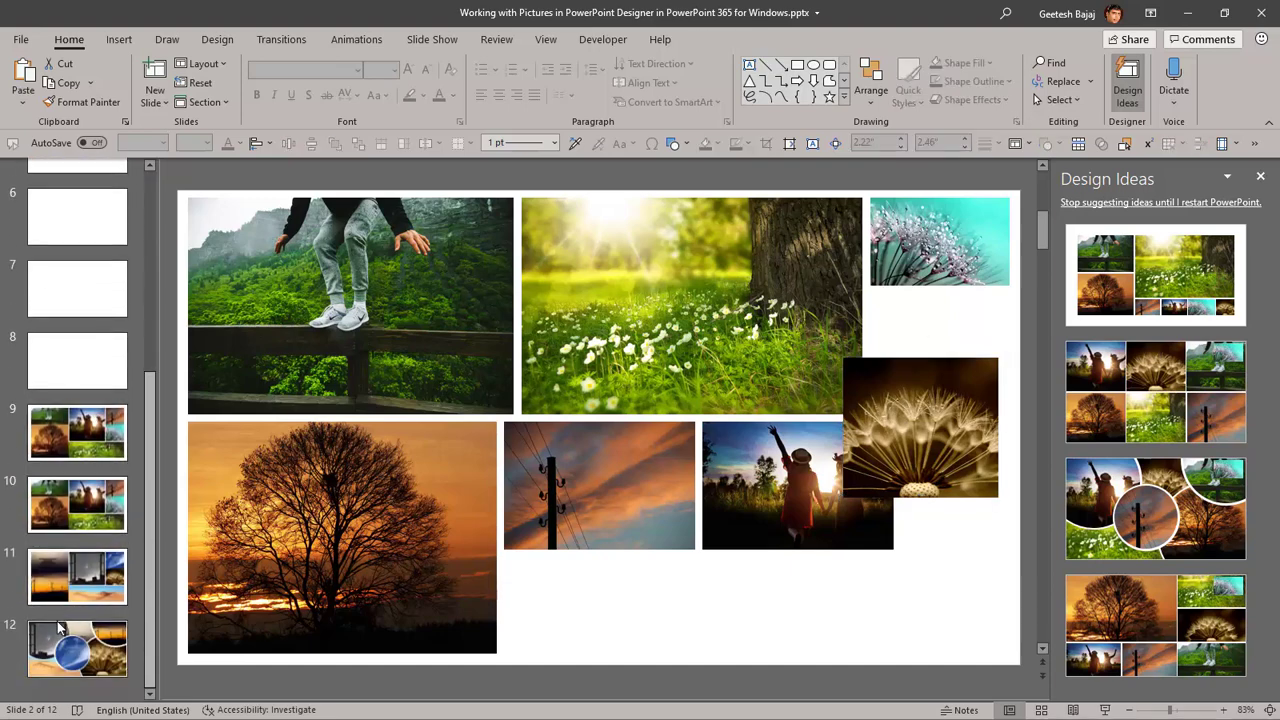
click(78, 577)
click(940, 280)
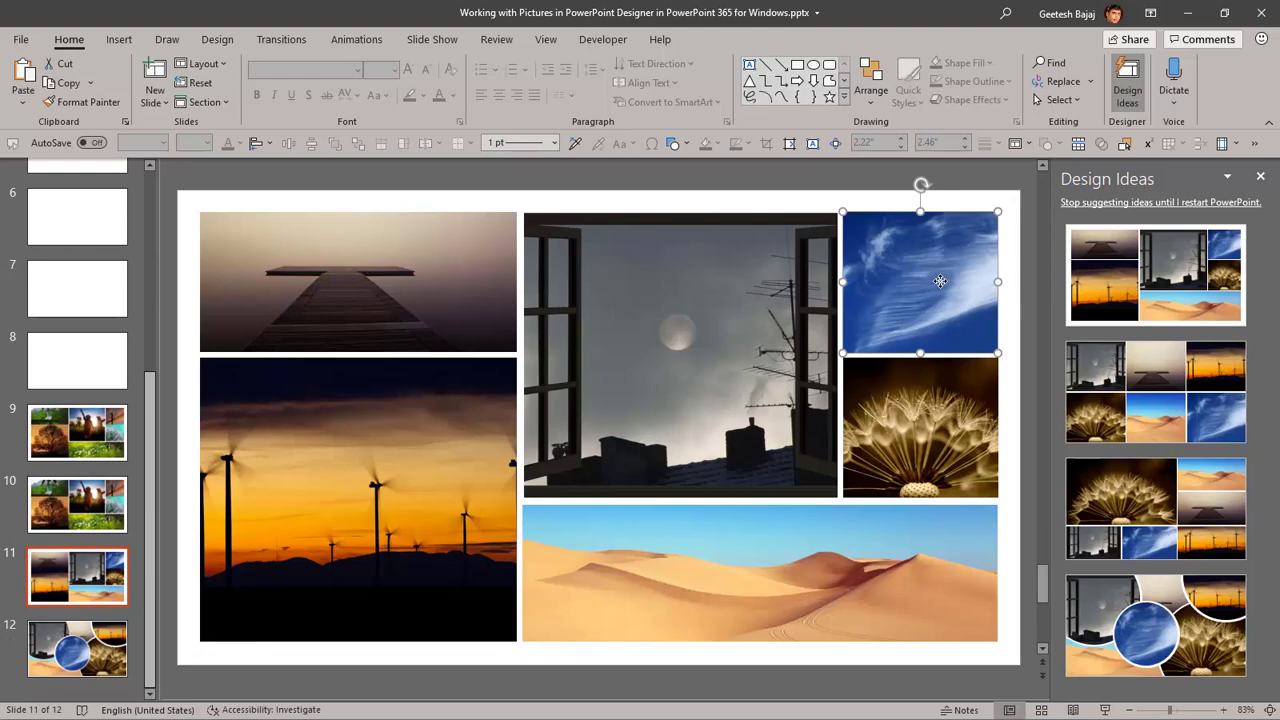
ctrl+click(391, 350)
ctrl+click(392, 442)
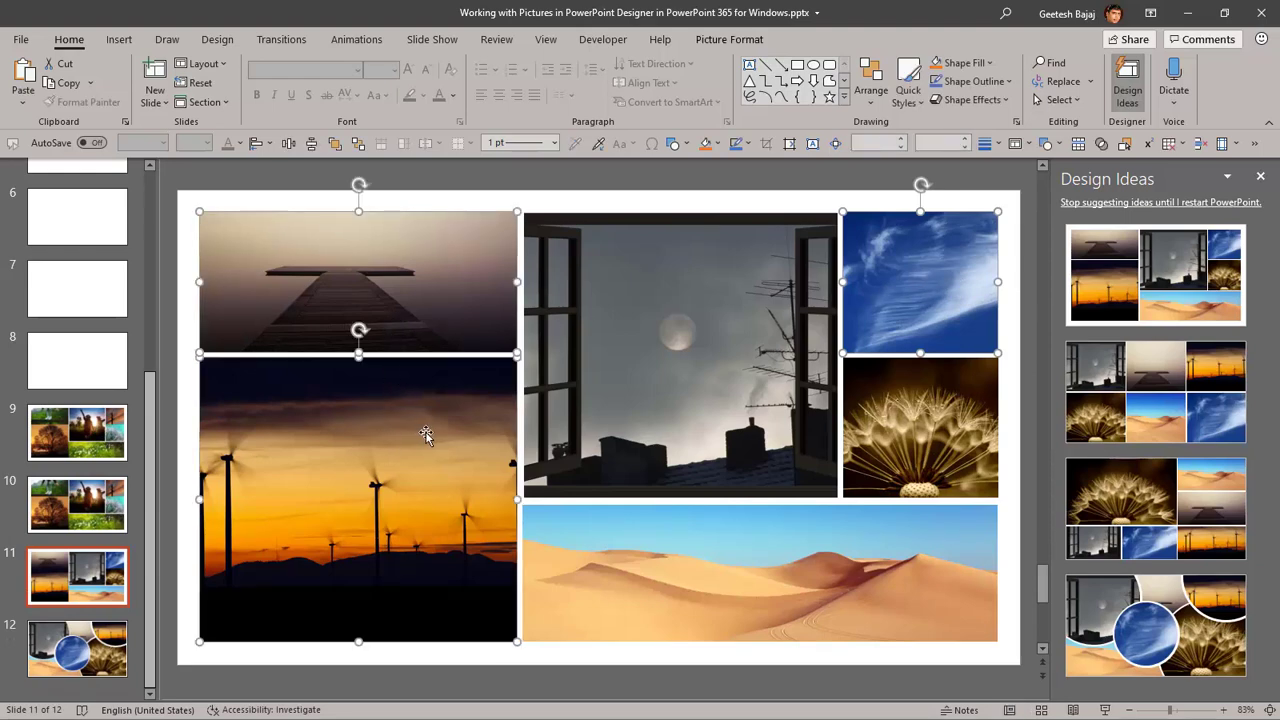
scroll(95, 380, up, 5)
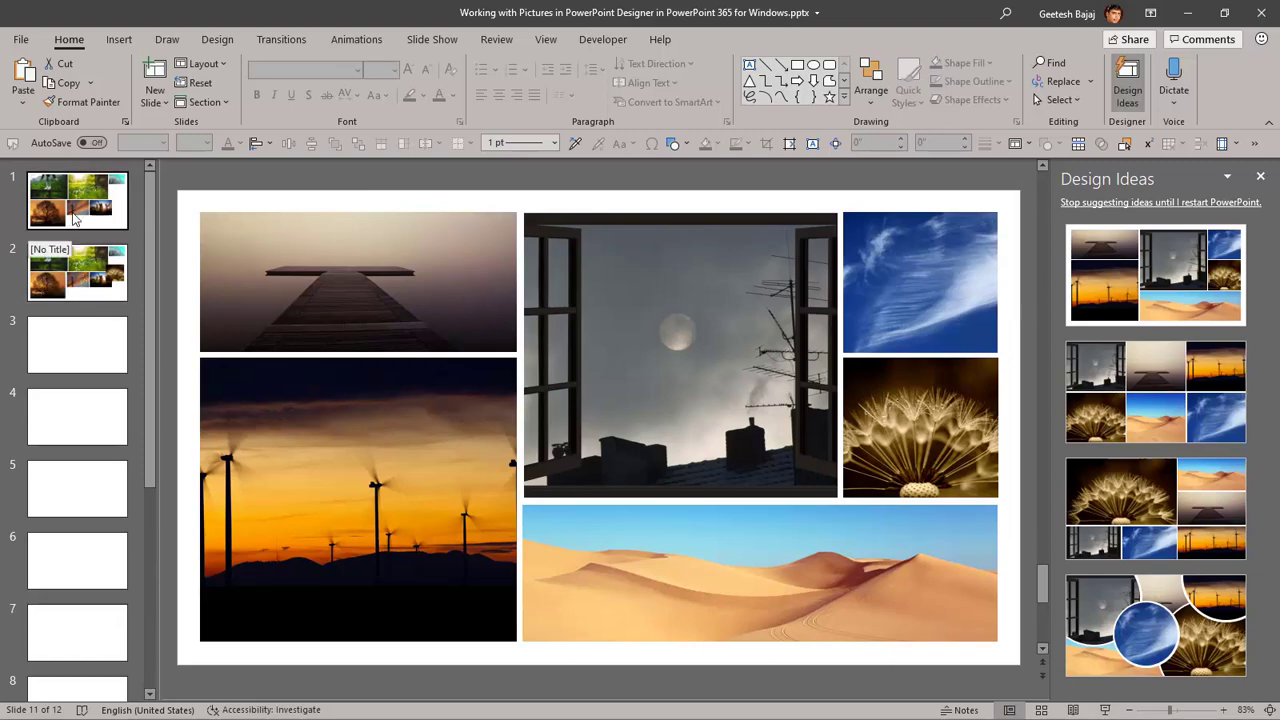
click(66, 270)
key(ctrl+v)
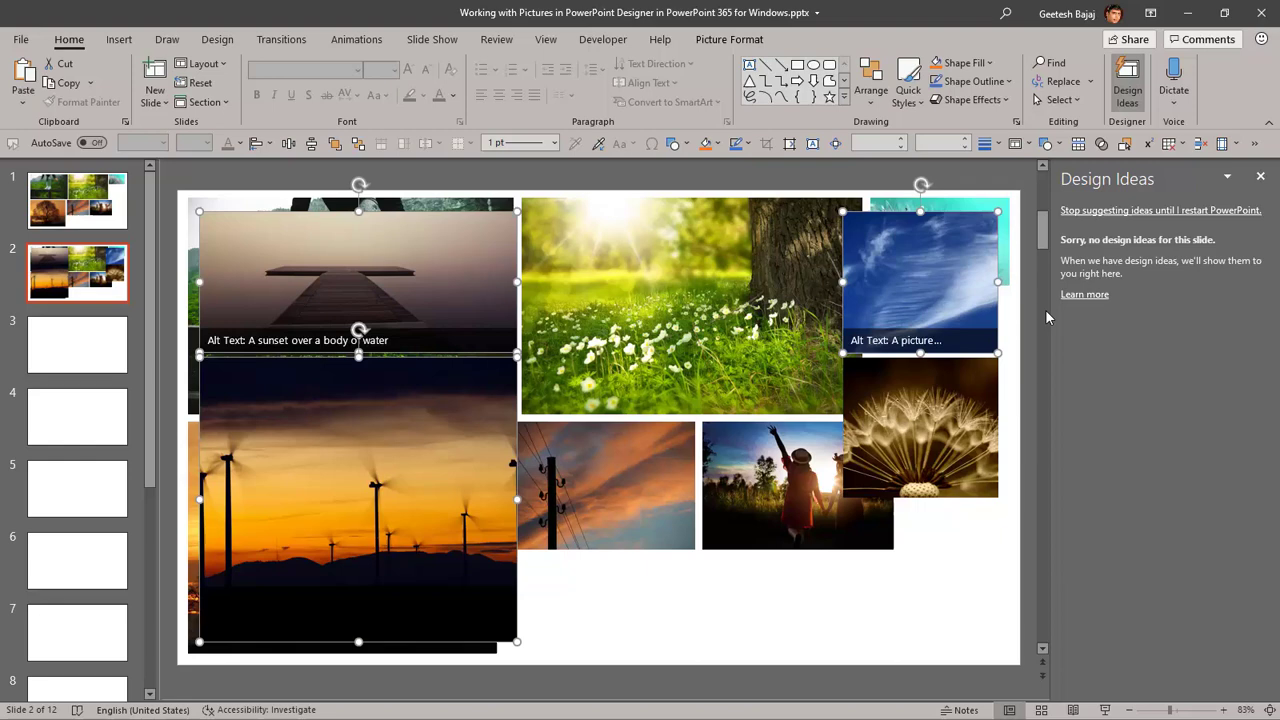
Move the pier photo over slide 2's top-left picture and delete the windmill photo
drag(302, 512, 641, 623)
click(383, 262)
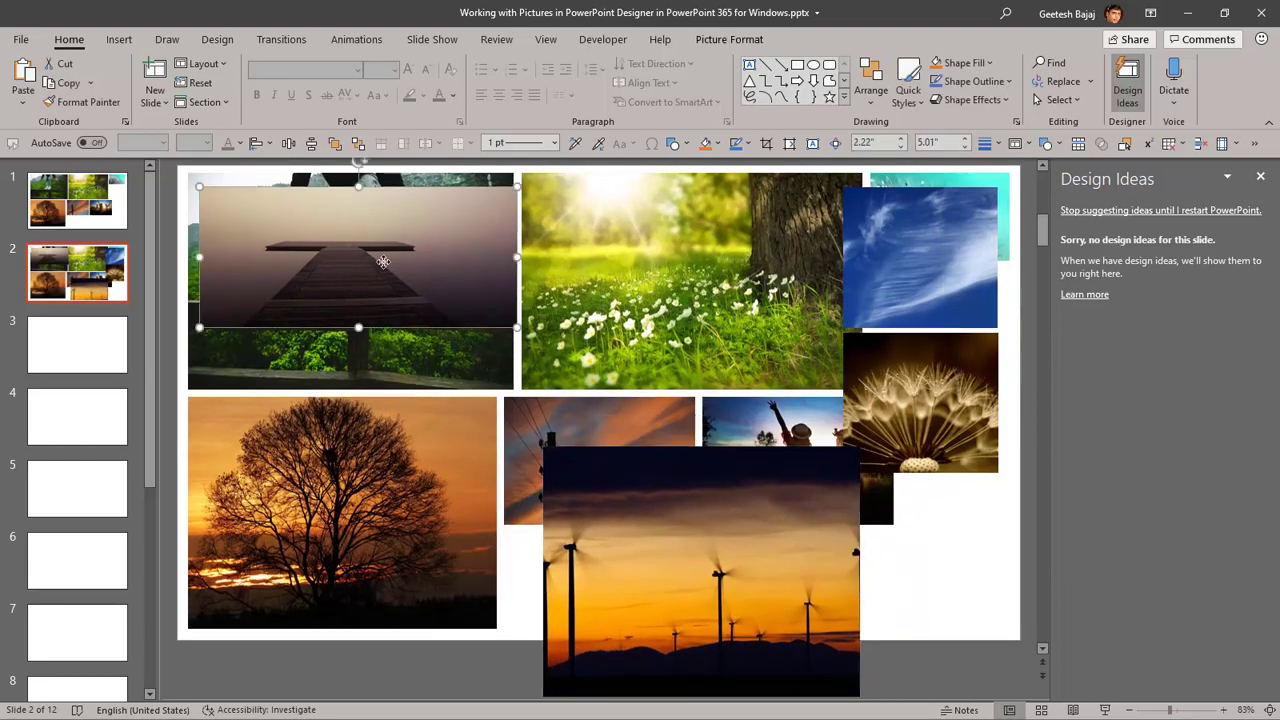
drag(383, 262, 409, 239)
click(703, 272)
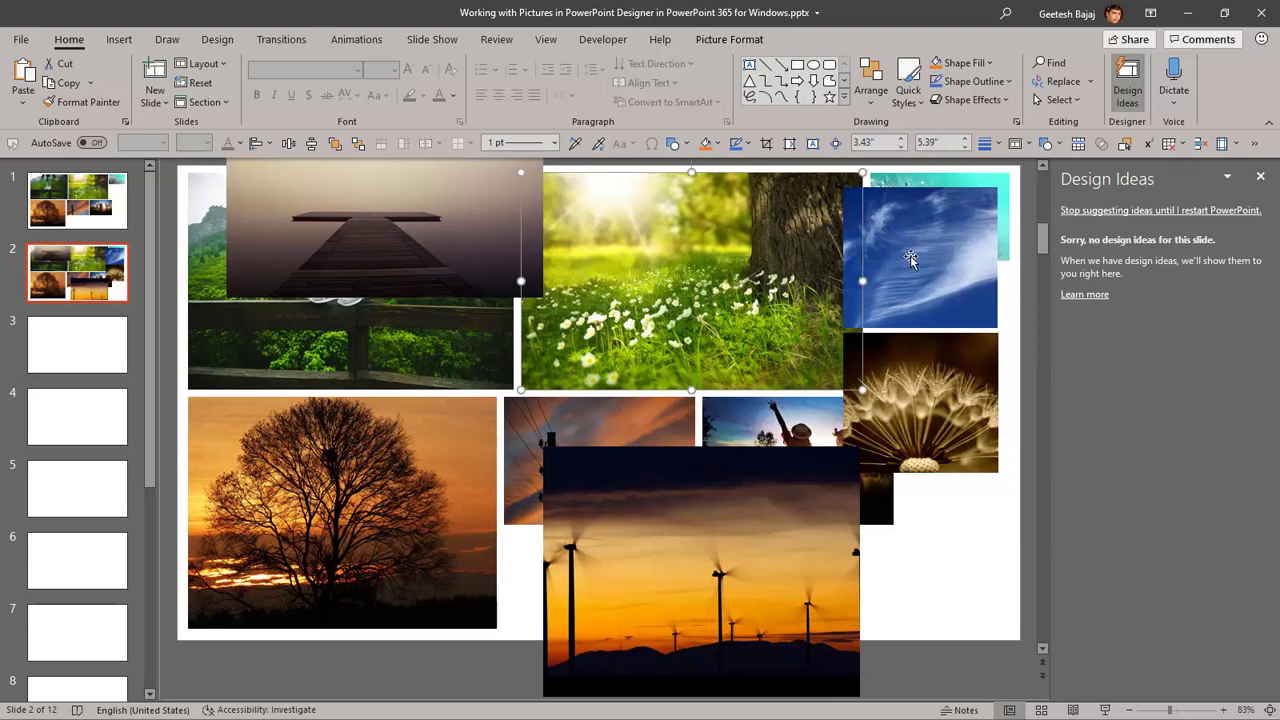
drag(575, 452, 430, 470)
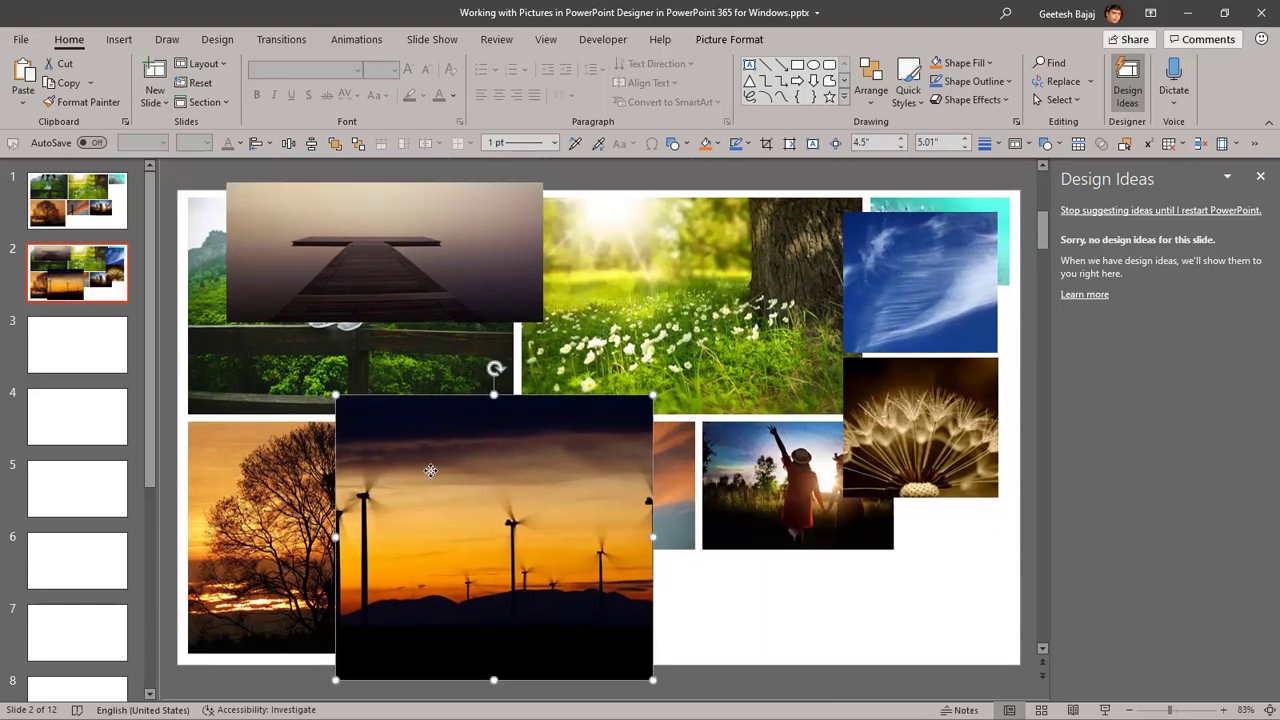
key(Delete)
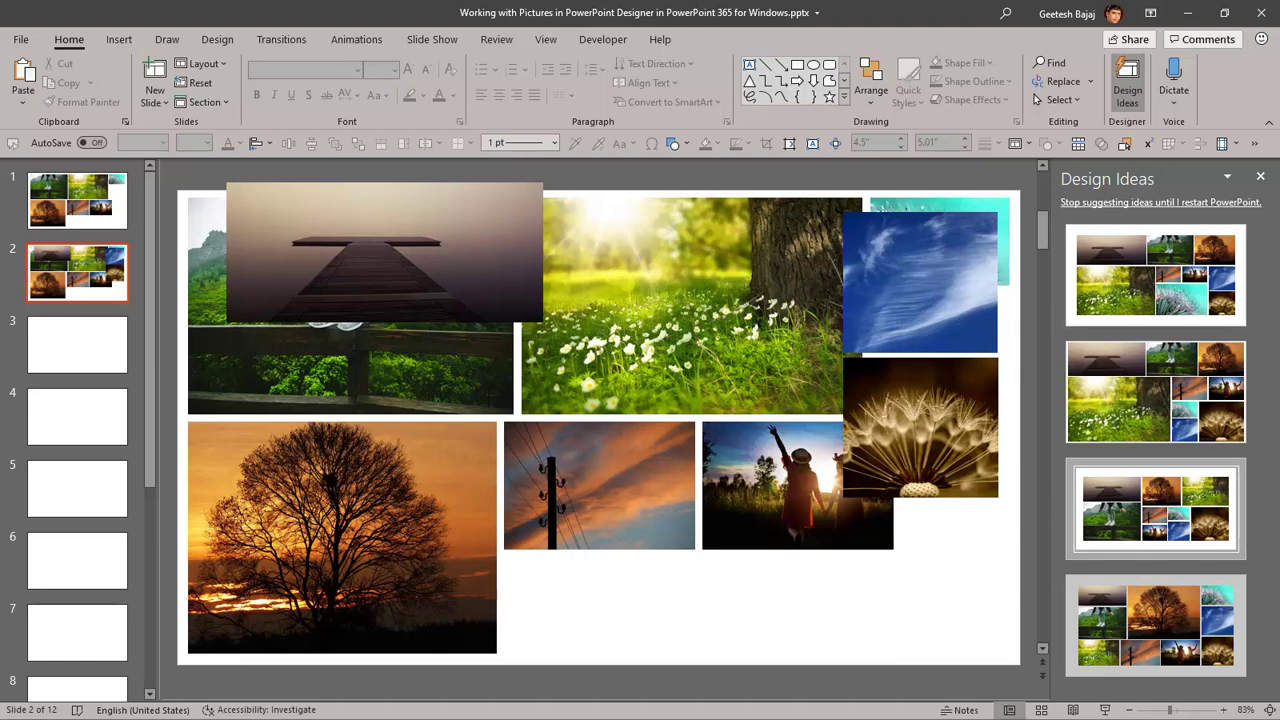
Browse slide 2's collage Design Ideas, then switch to slide 1 and scroll through its layouts
scroll(1141, 284, down, 2)
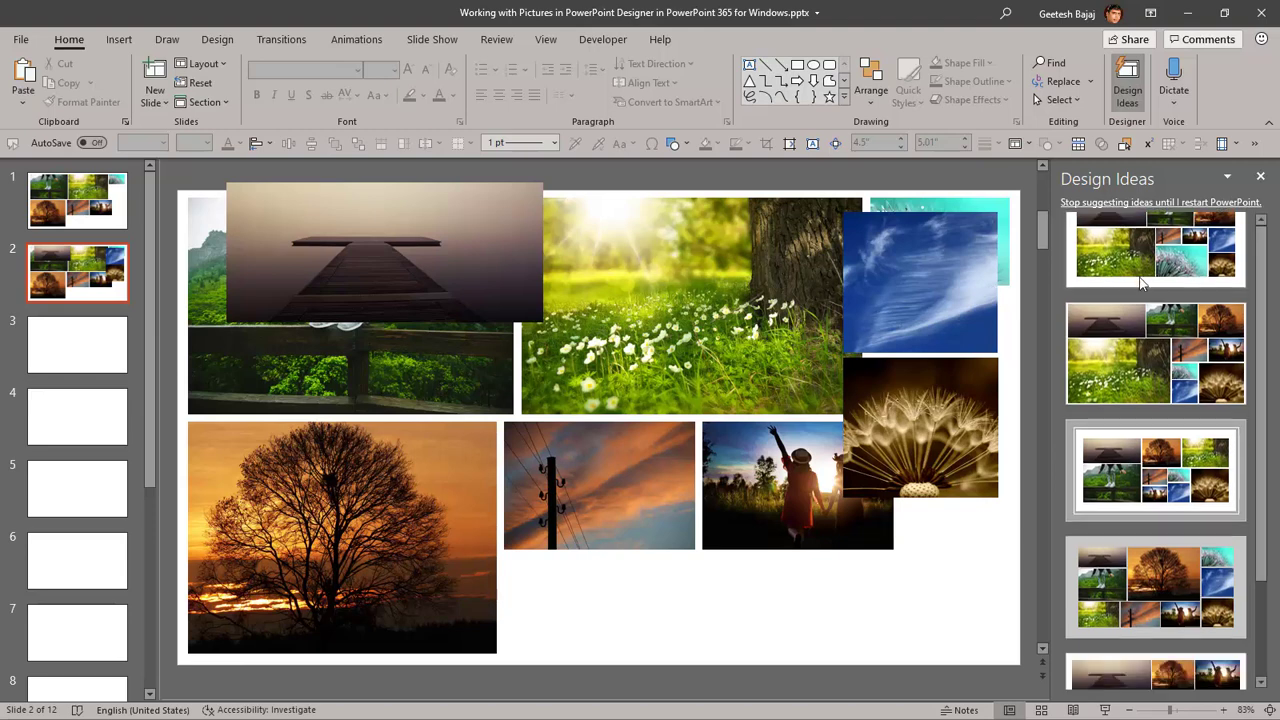
scroll(1141, 284, up, 2)
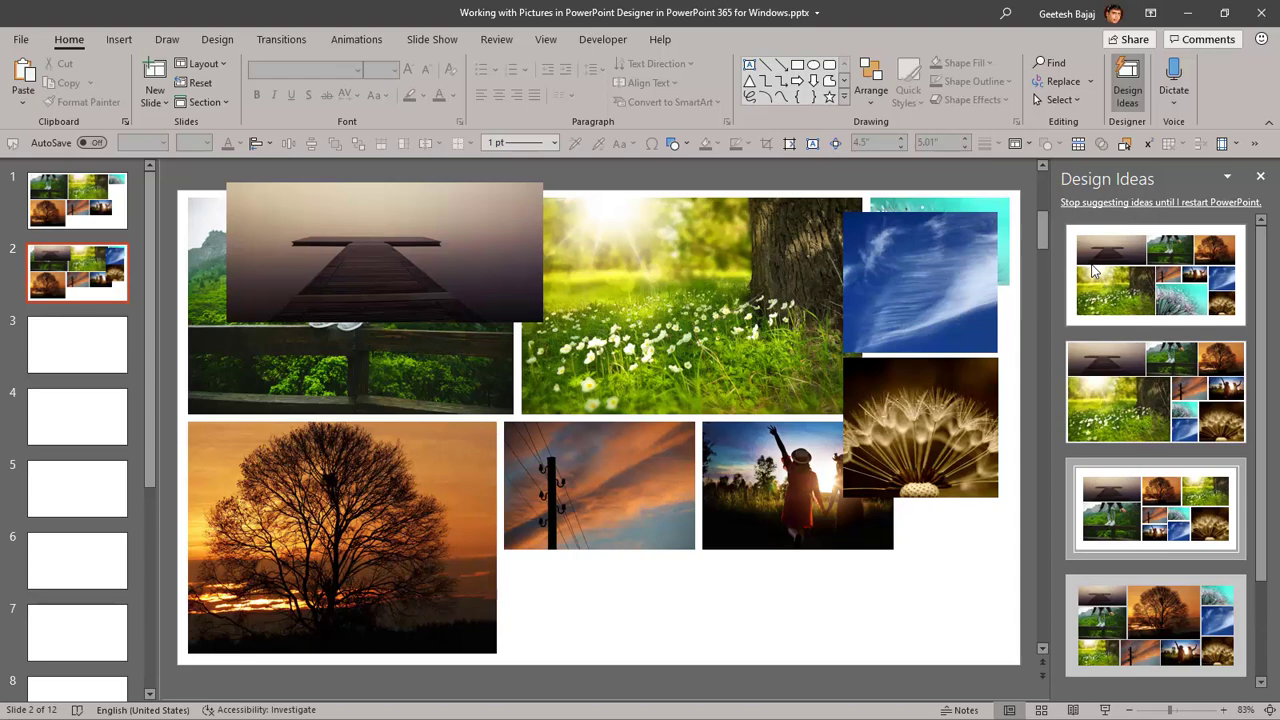
scroll(1108, 292, down, 2)
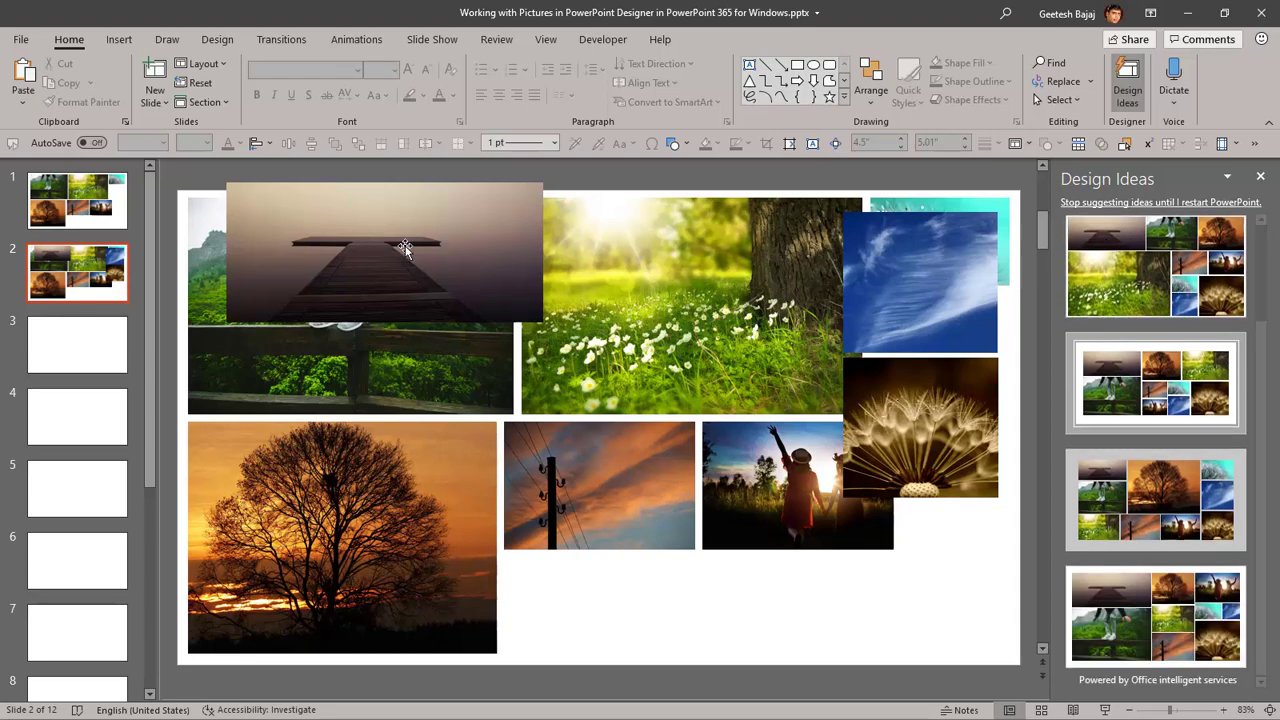
click(84, 221)
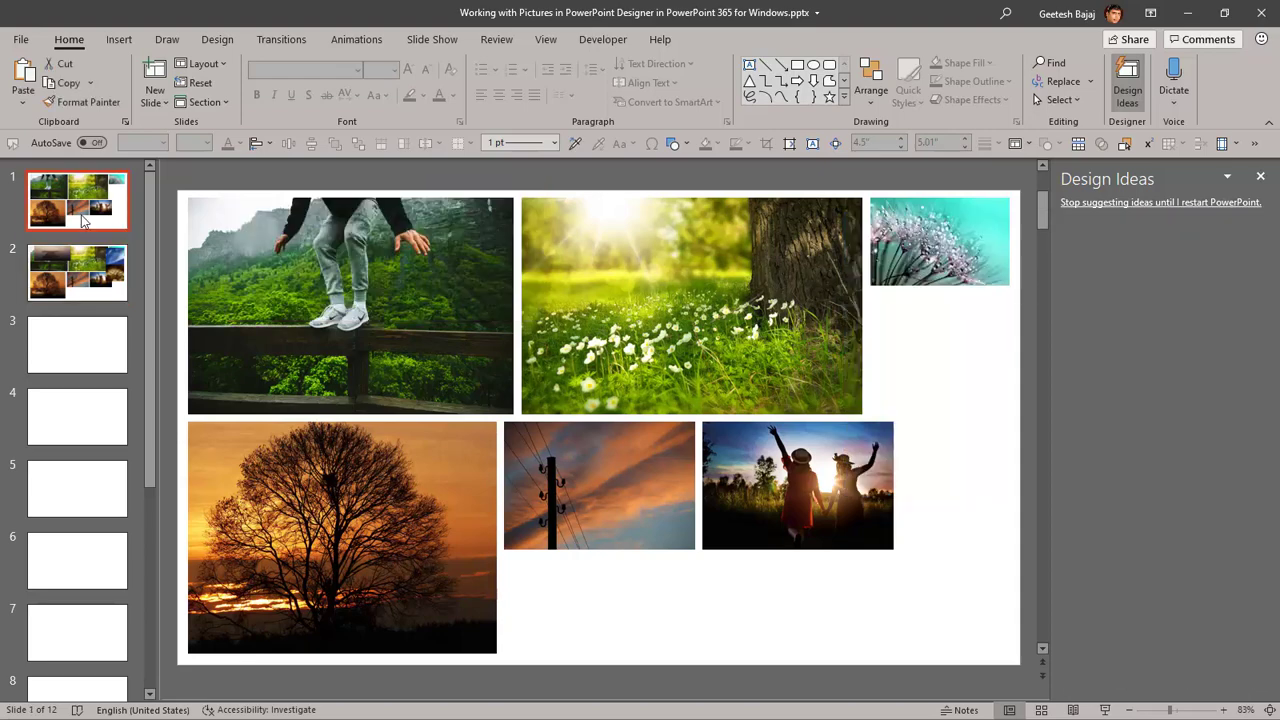
scroll(1142, 483, down, 1)
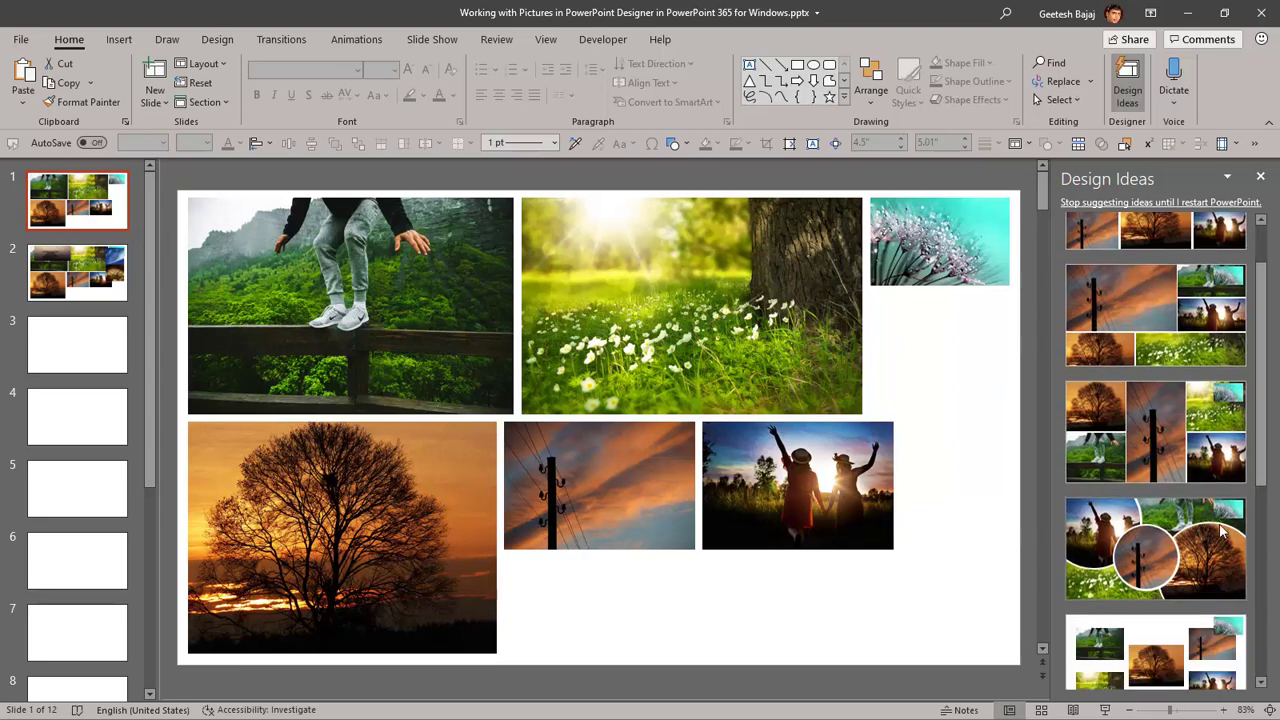
scroll(1222, 533, down, 3)
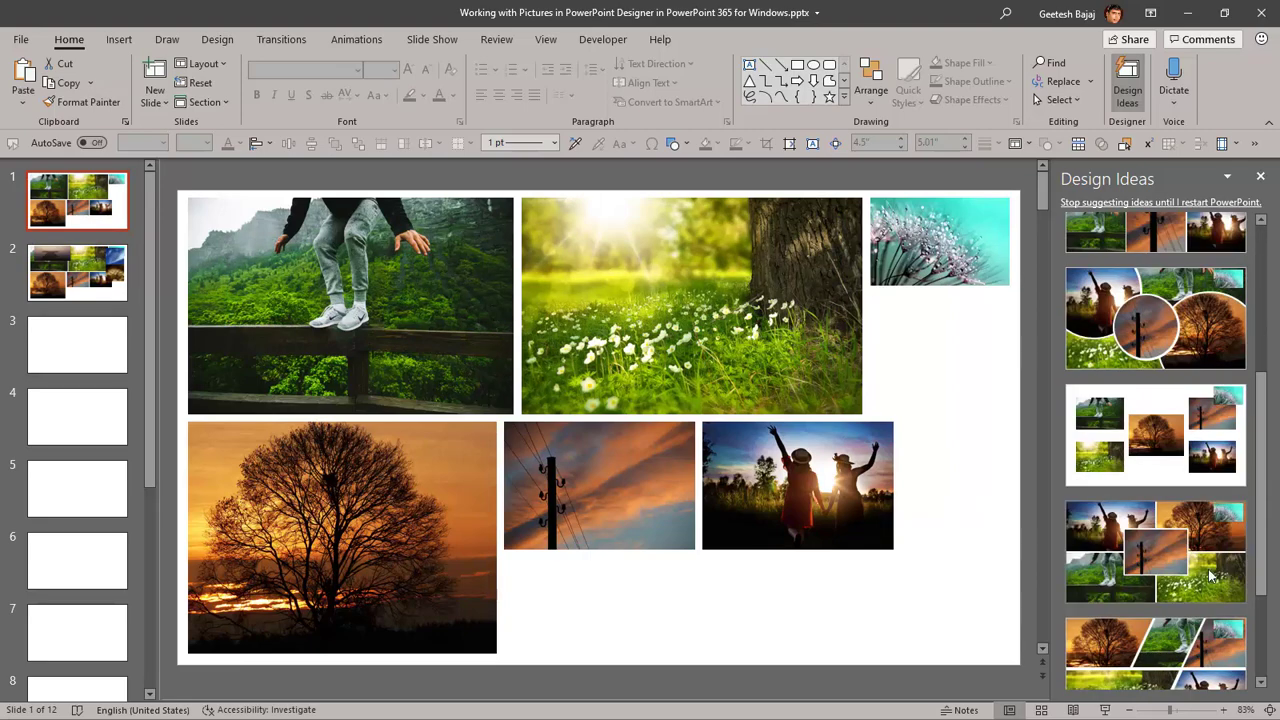
scroll(1172, 526, down, 1)
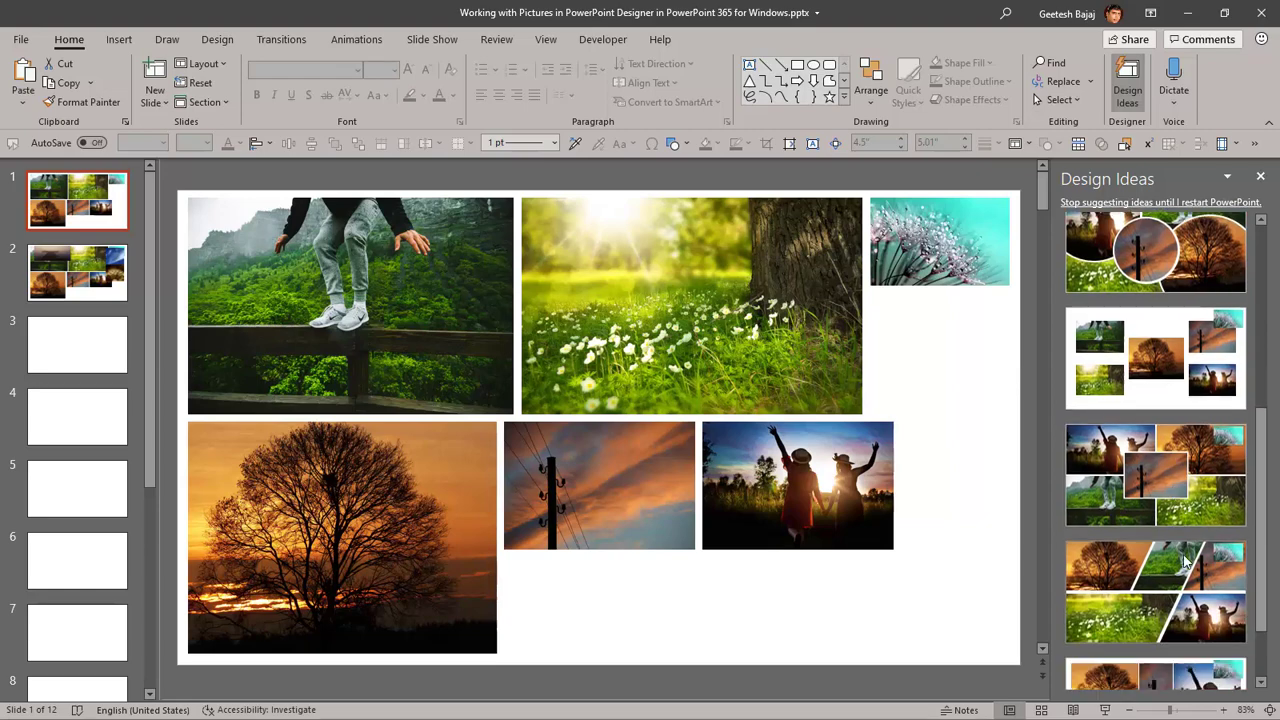
scroll(1168, 596, down, 1)
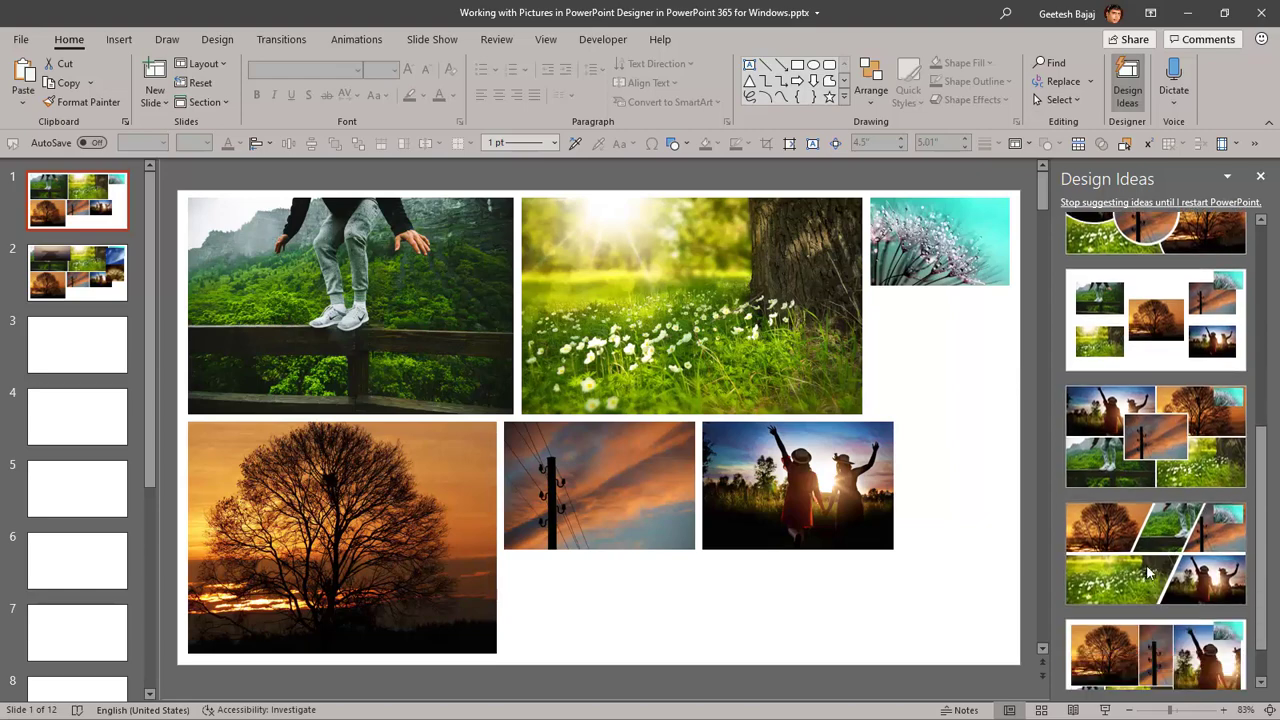
scroll(1148, 574, down, 1)
scroll(1148, 574, up, 5)
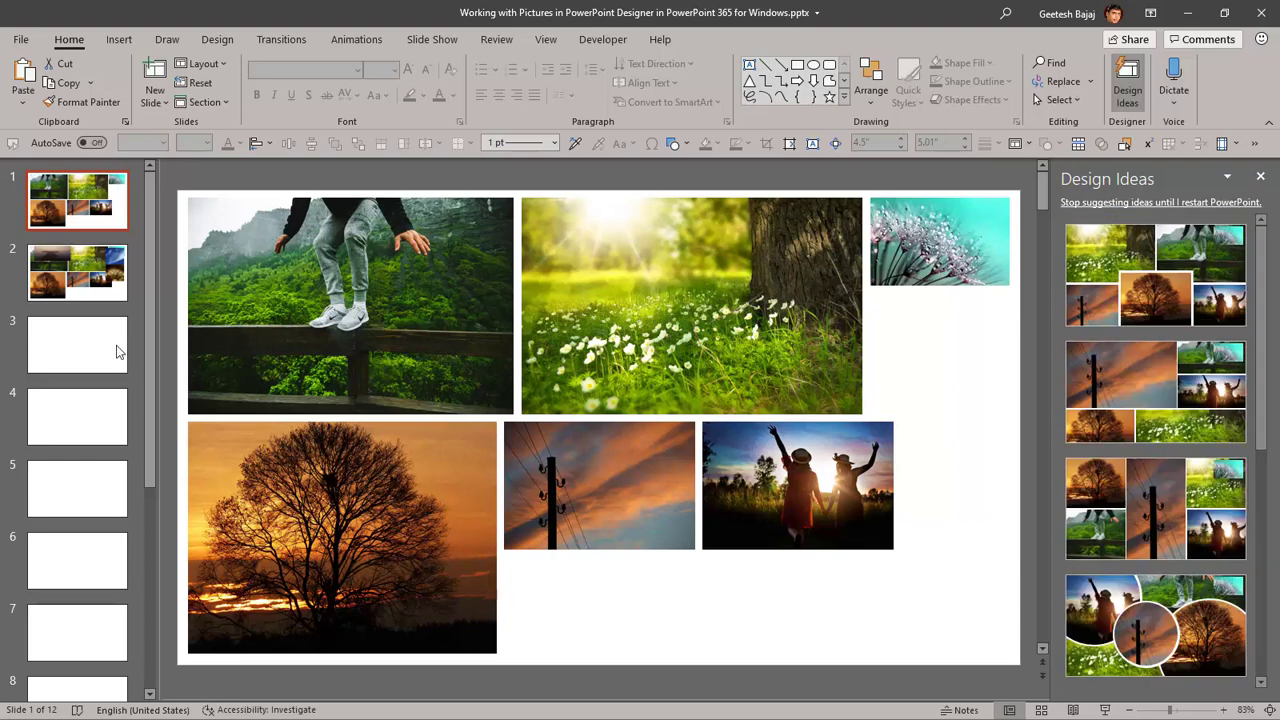
Duplicate slide 2, then move slide 1's dandelion picture toward the slide centre
click(62, 284)
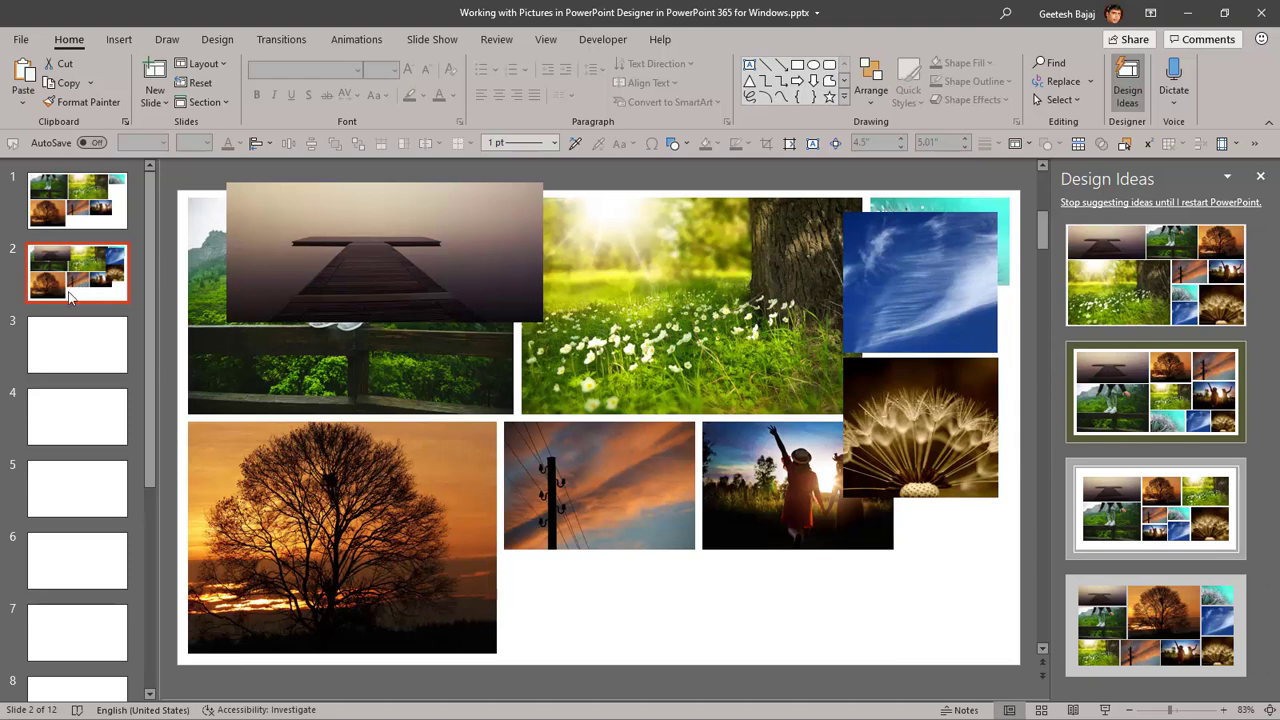
key(ctrl+d)
key(ctrl+d)
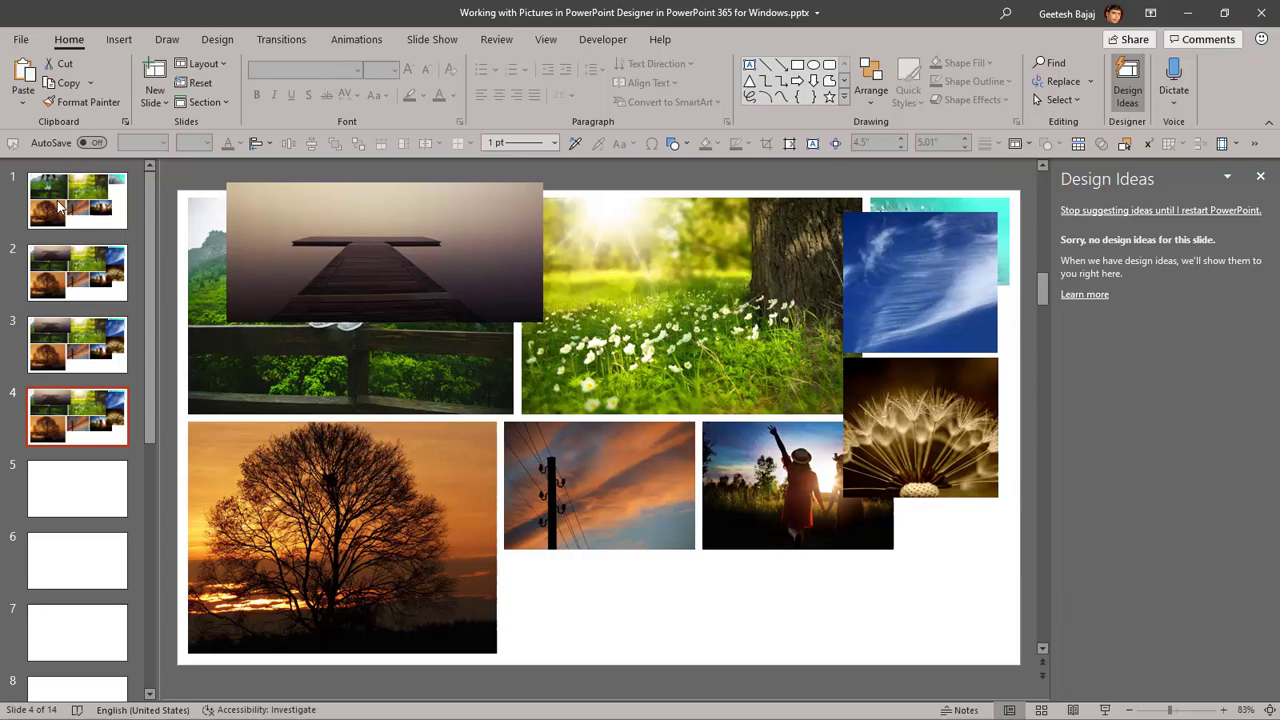
click(58, 206)
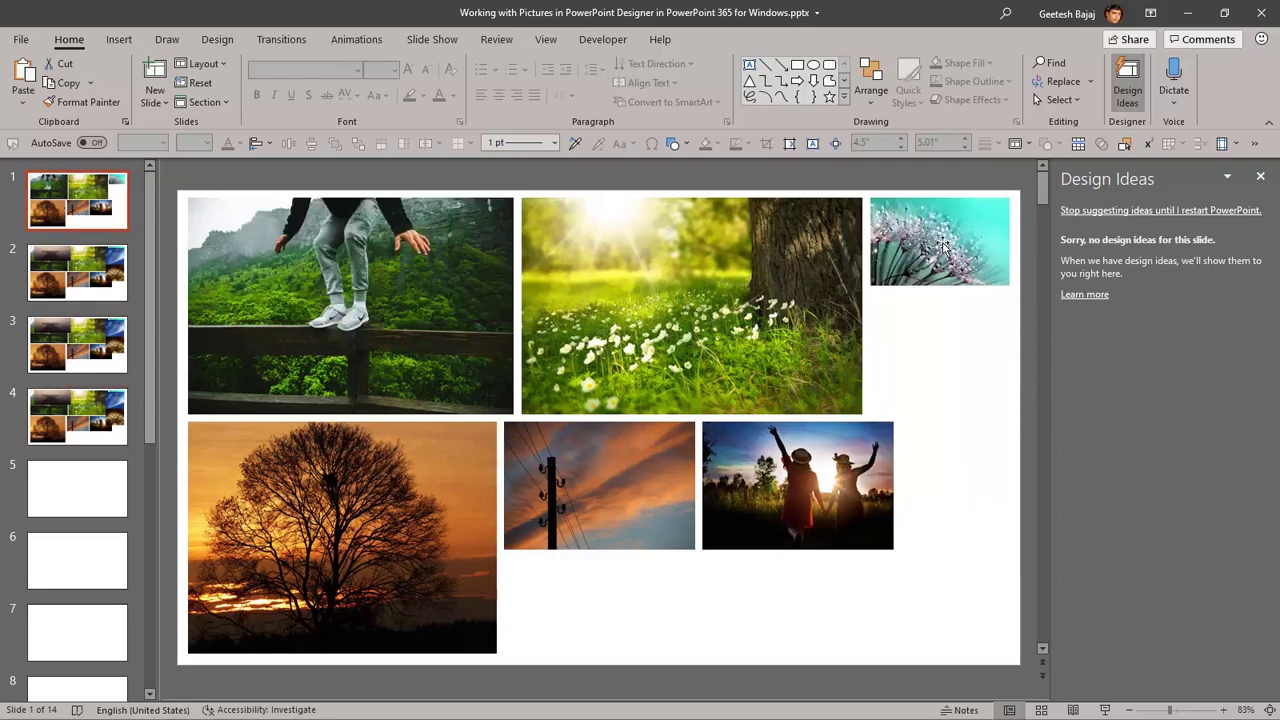
drag(928, 247, 733, 400)
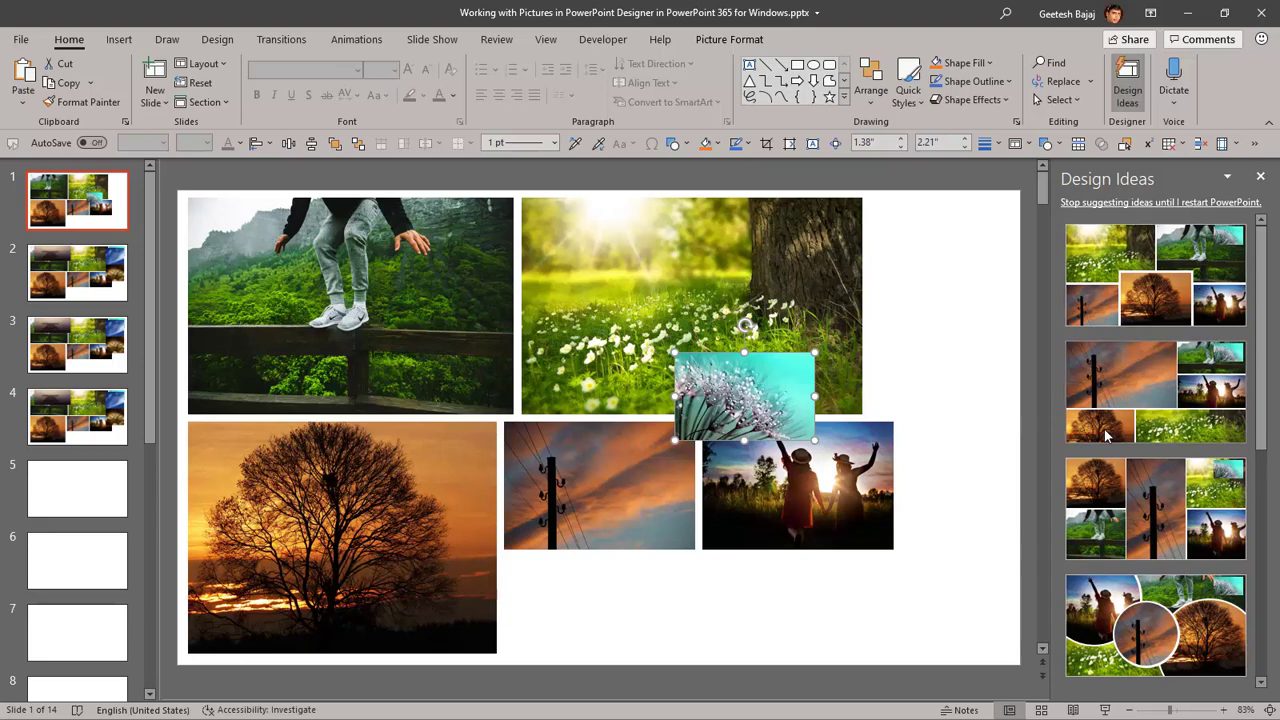
Apply the circular collage layout to slide 1 and delete the leftover teal dandelion picture
scroll(1145, 399, down, 2)
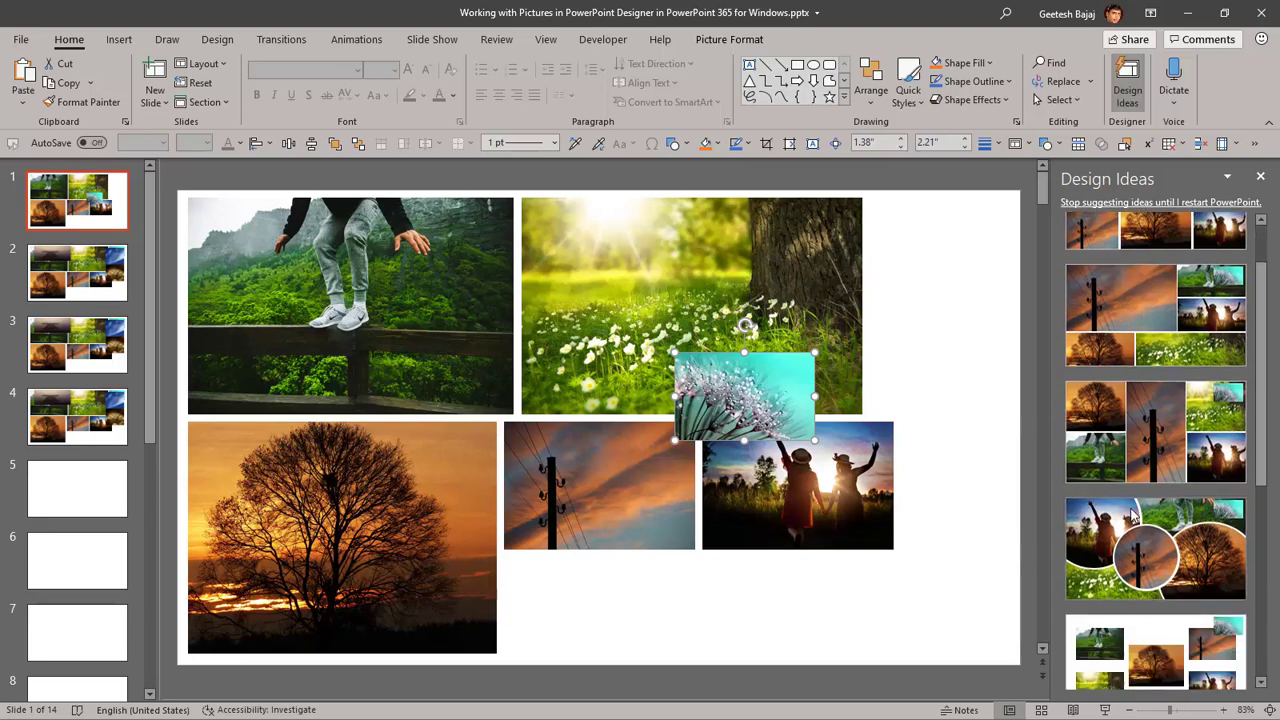
click(1133, 514)
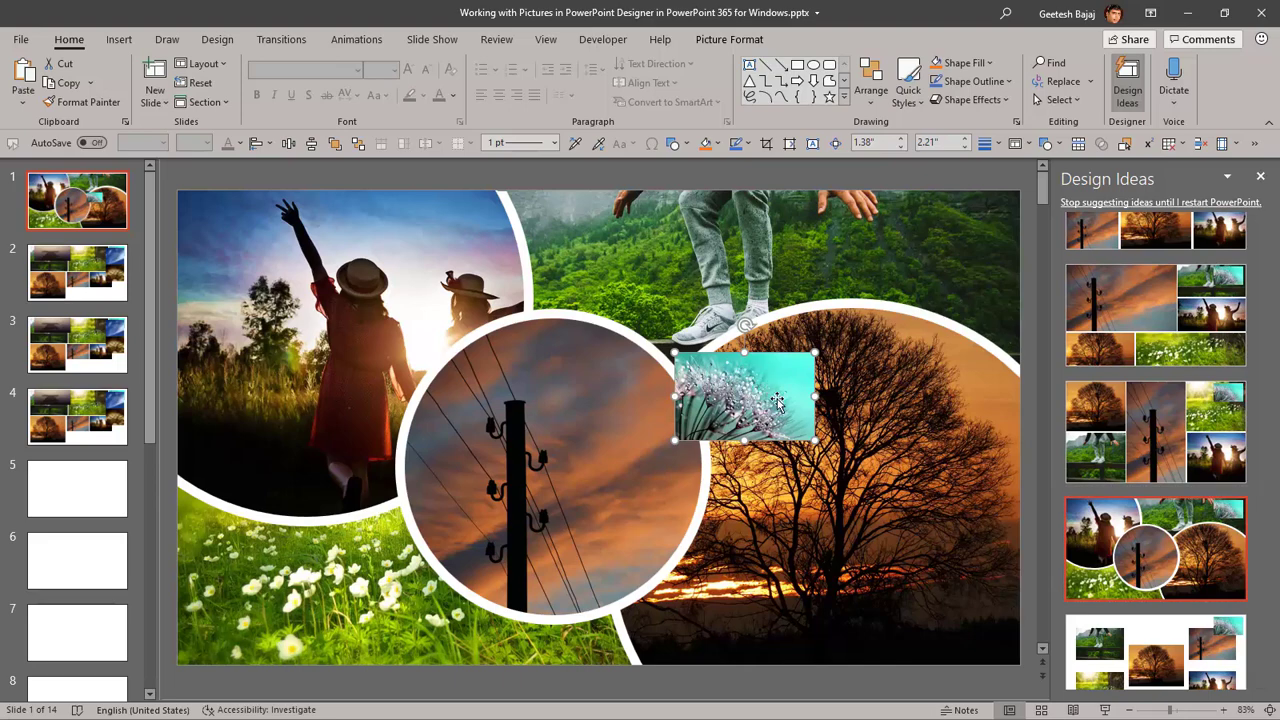
key(Delete)
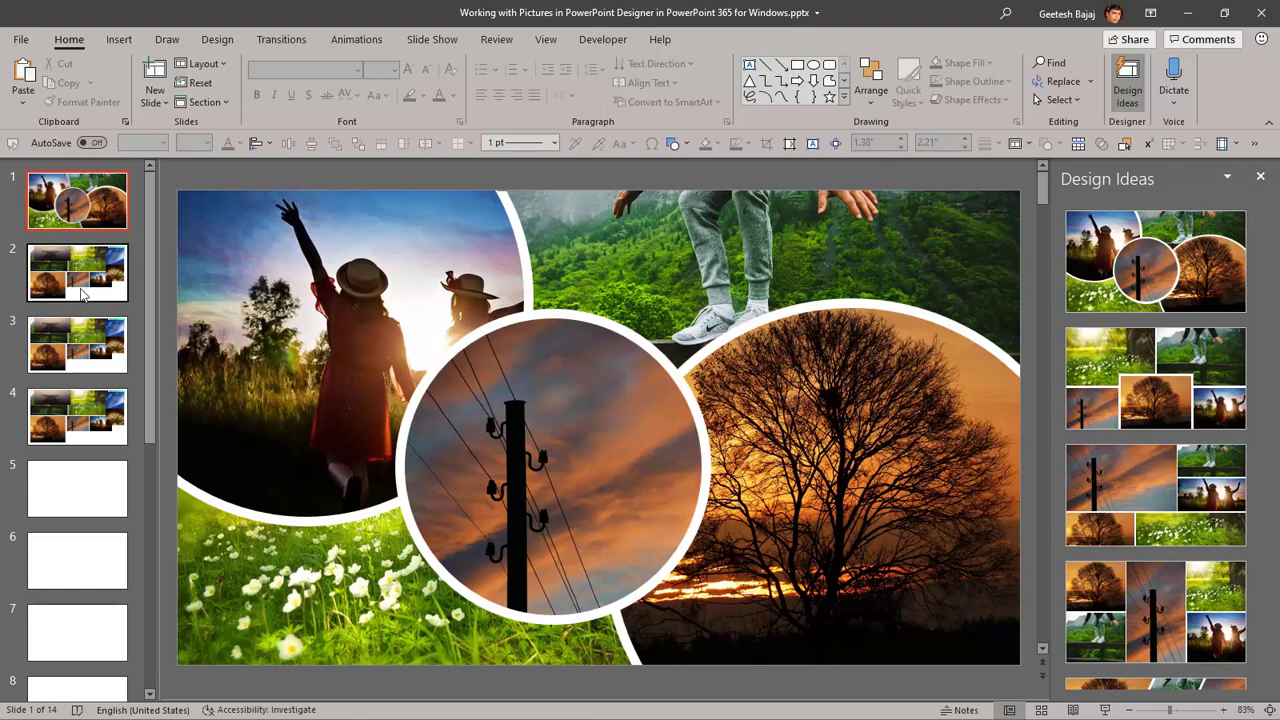
click(83, 293)
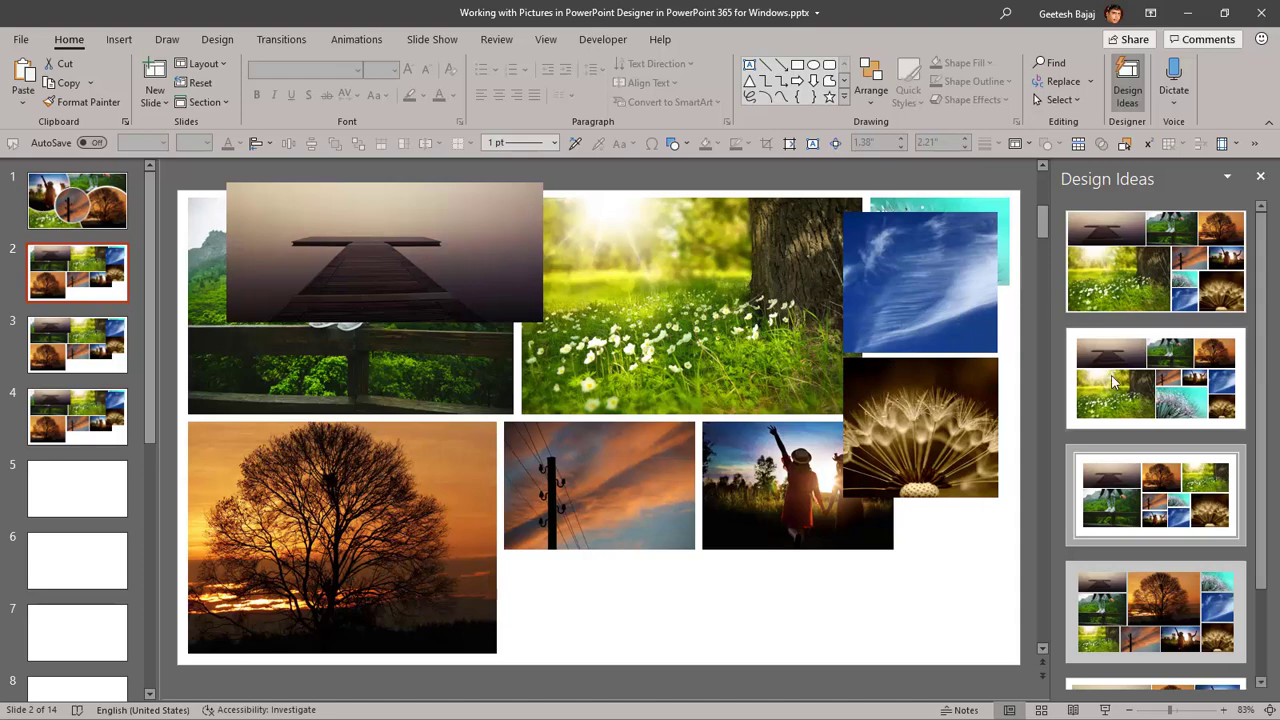
Apply the second grid idea to slide 2, then delete slide 3's hidden teal picture and apply its first idea
click(1113, 381)
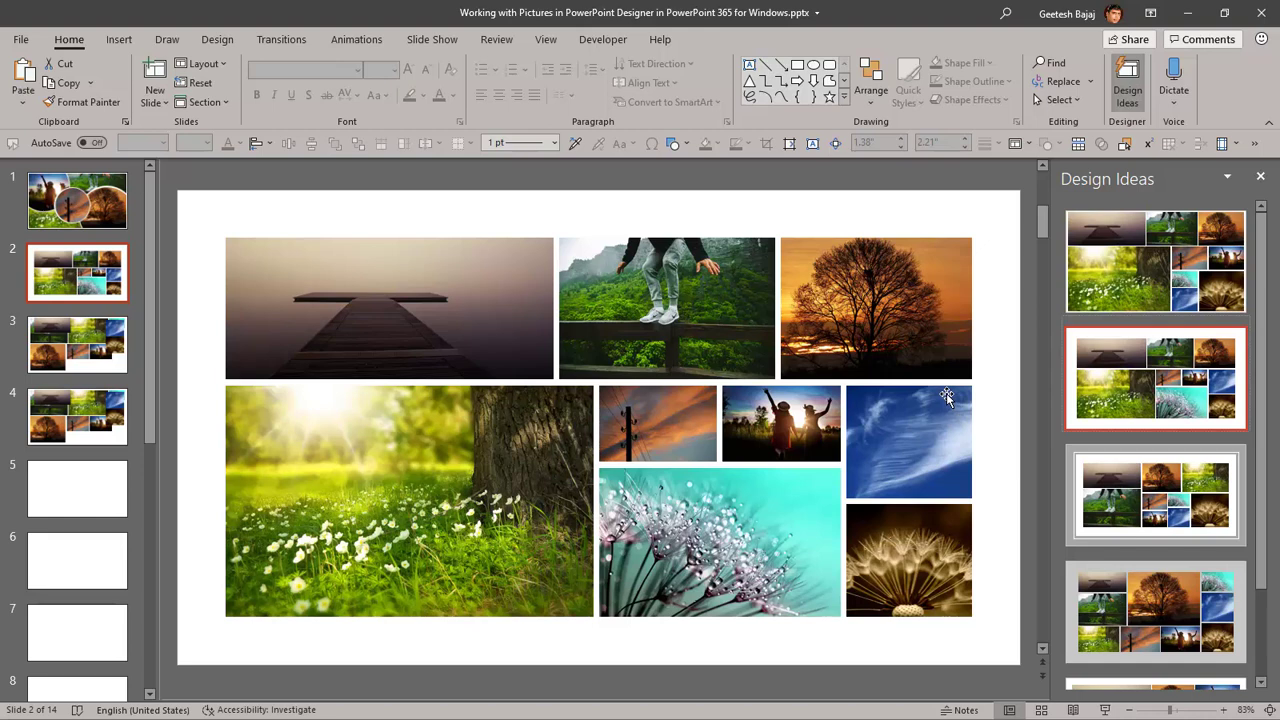
click(83, 366)
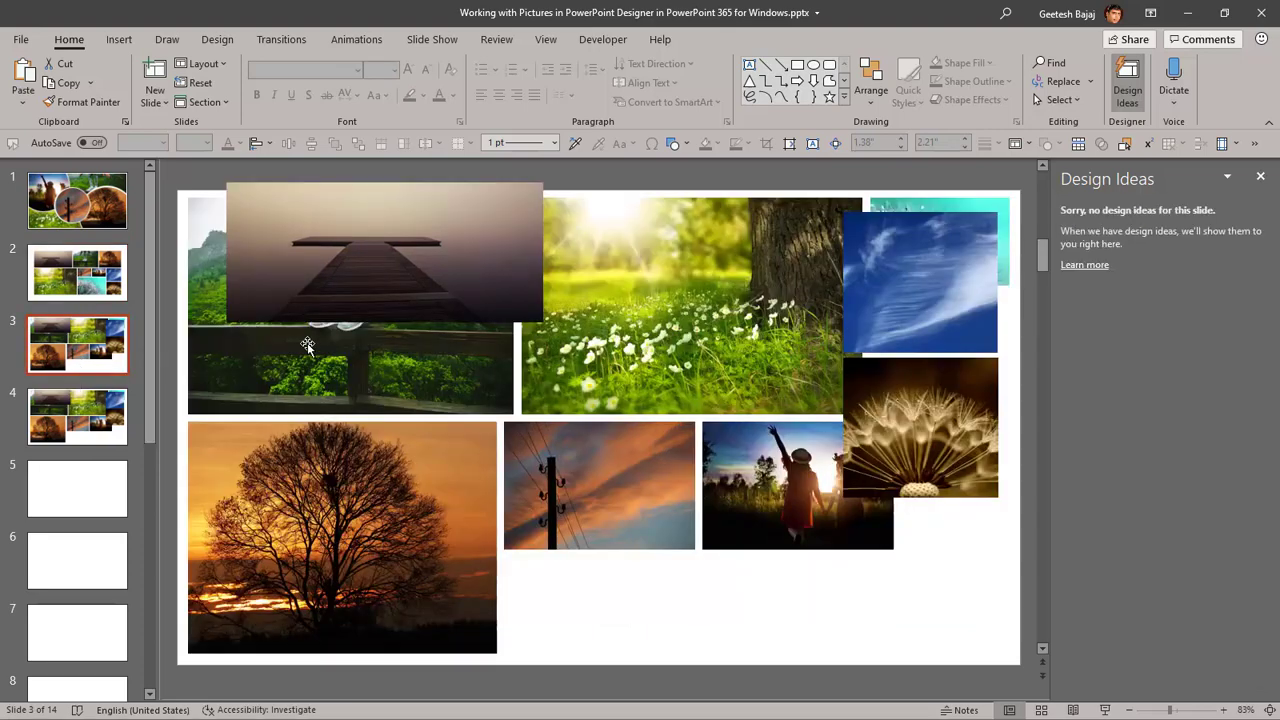
click(930, 290)
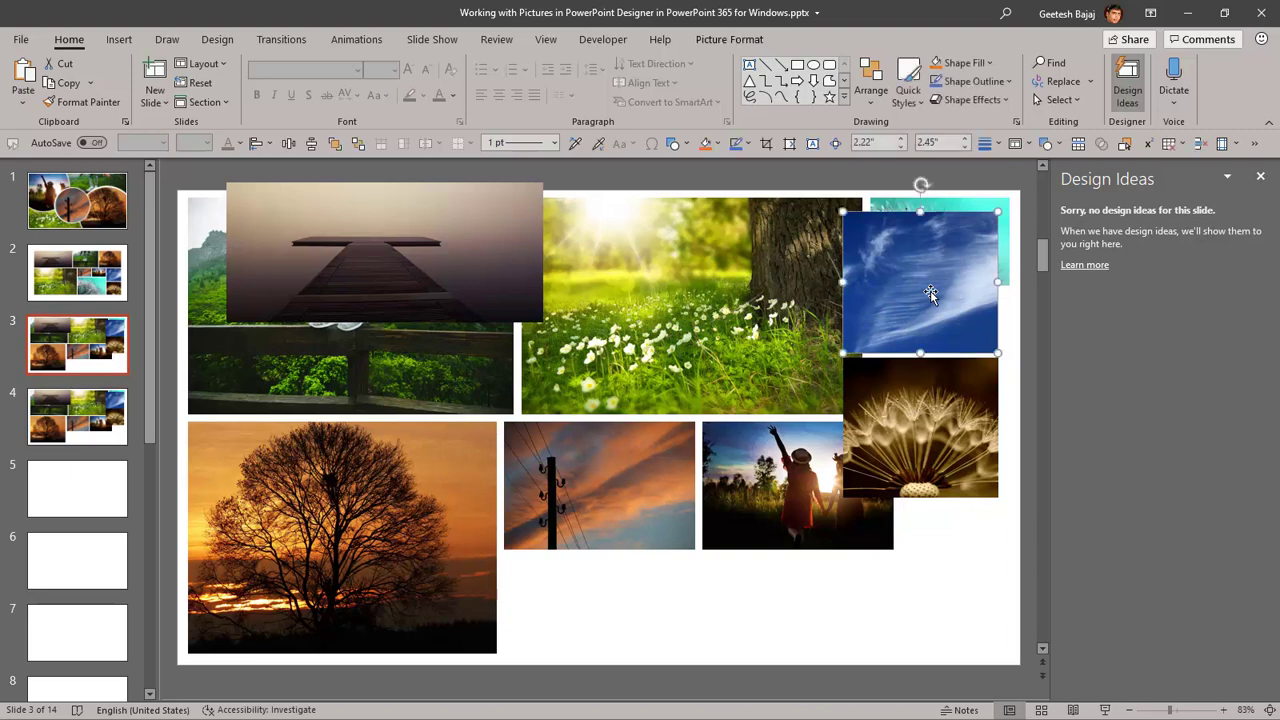
click(950, 208)
key(Delete)
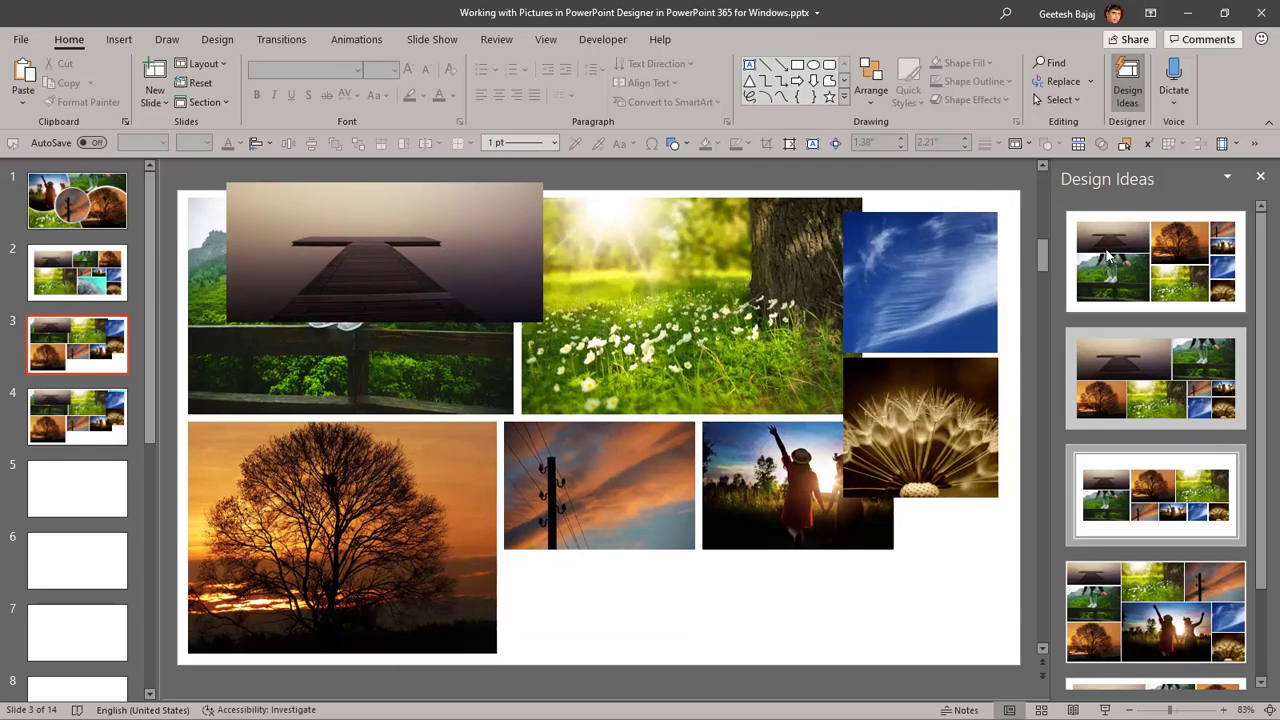
click(1106, 260)
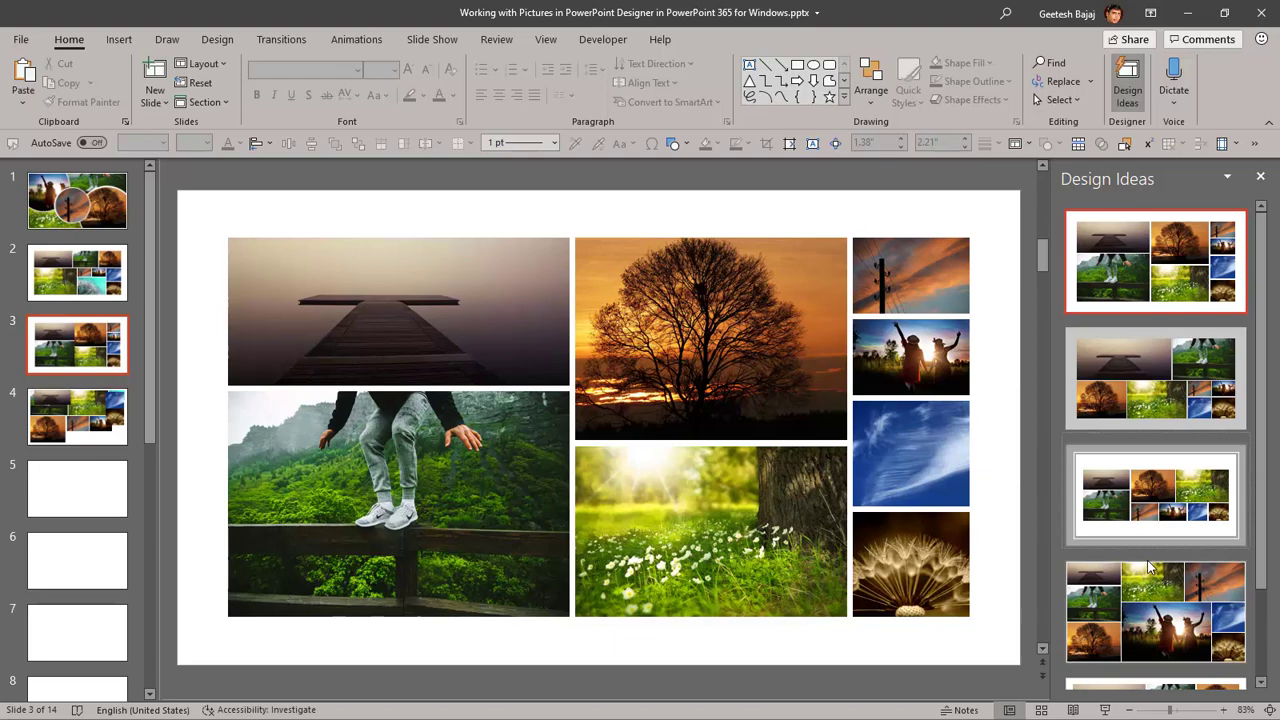
Apply the first Design Ideas grid to slide 4, then flip between slides 2–4 to compare
click(90, 440)
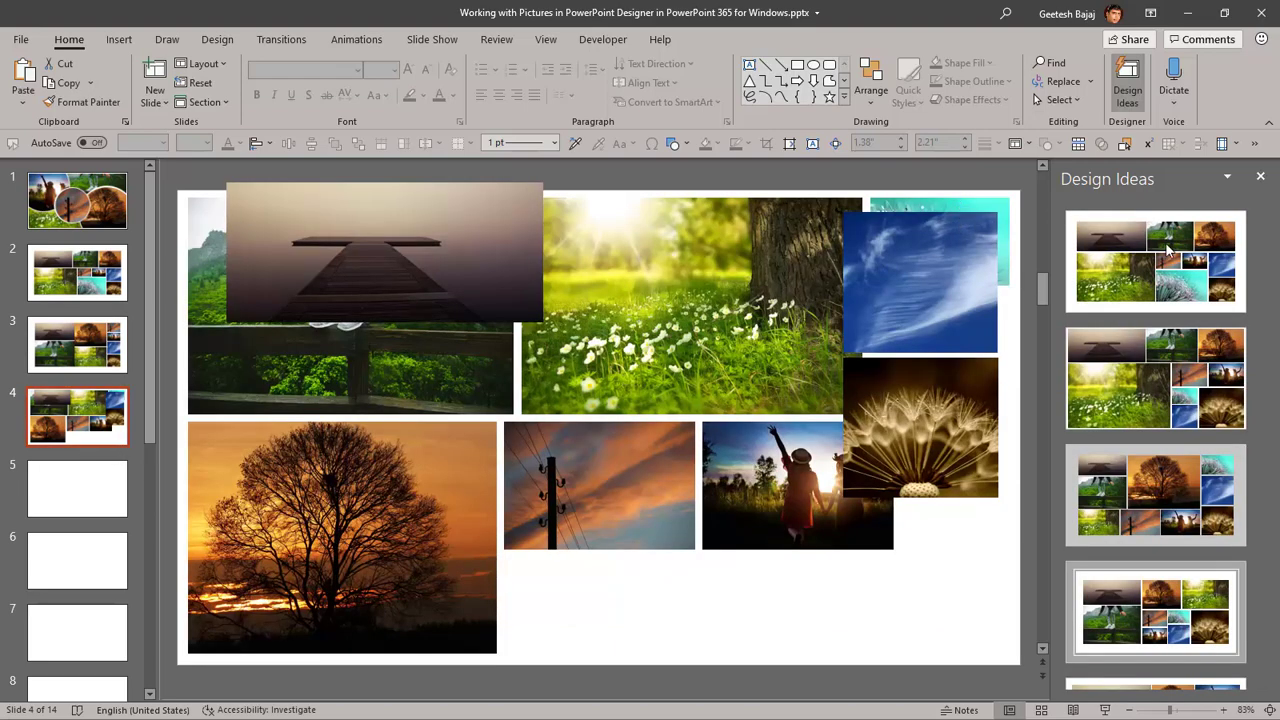
click(1176, 255)
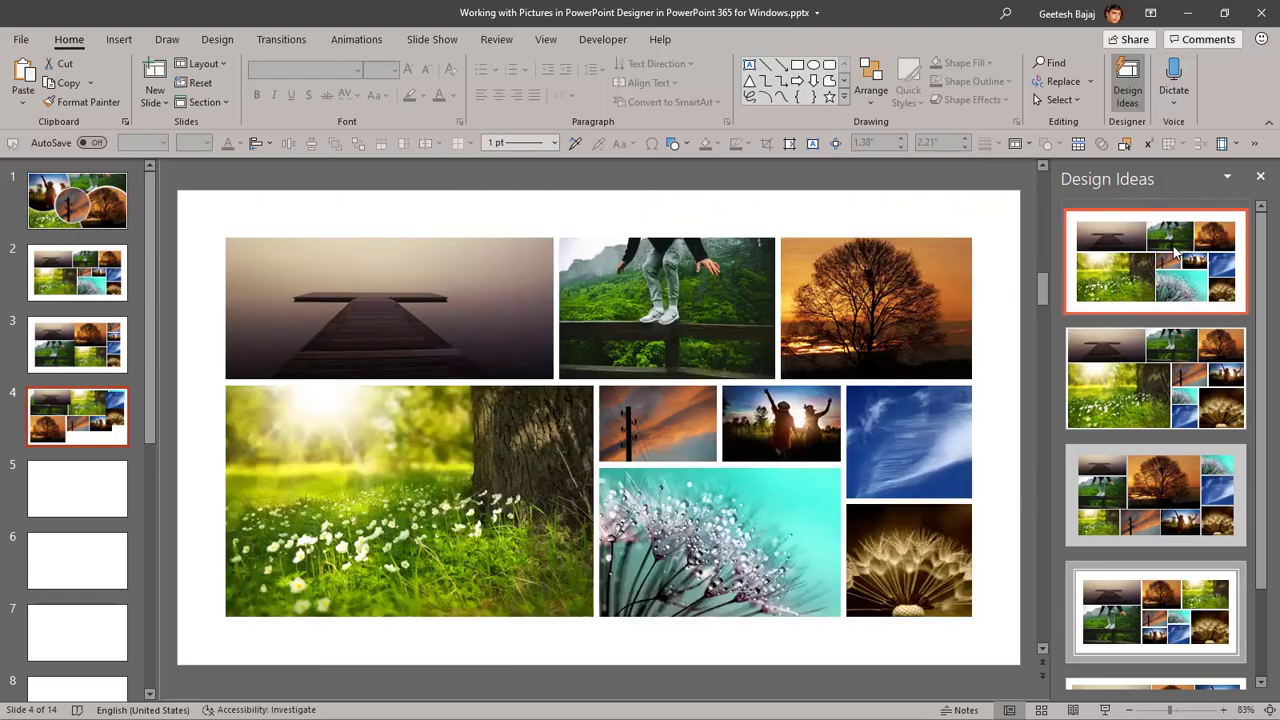
click(72, 297)
click(74, 345)
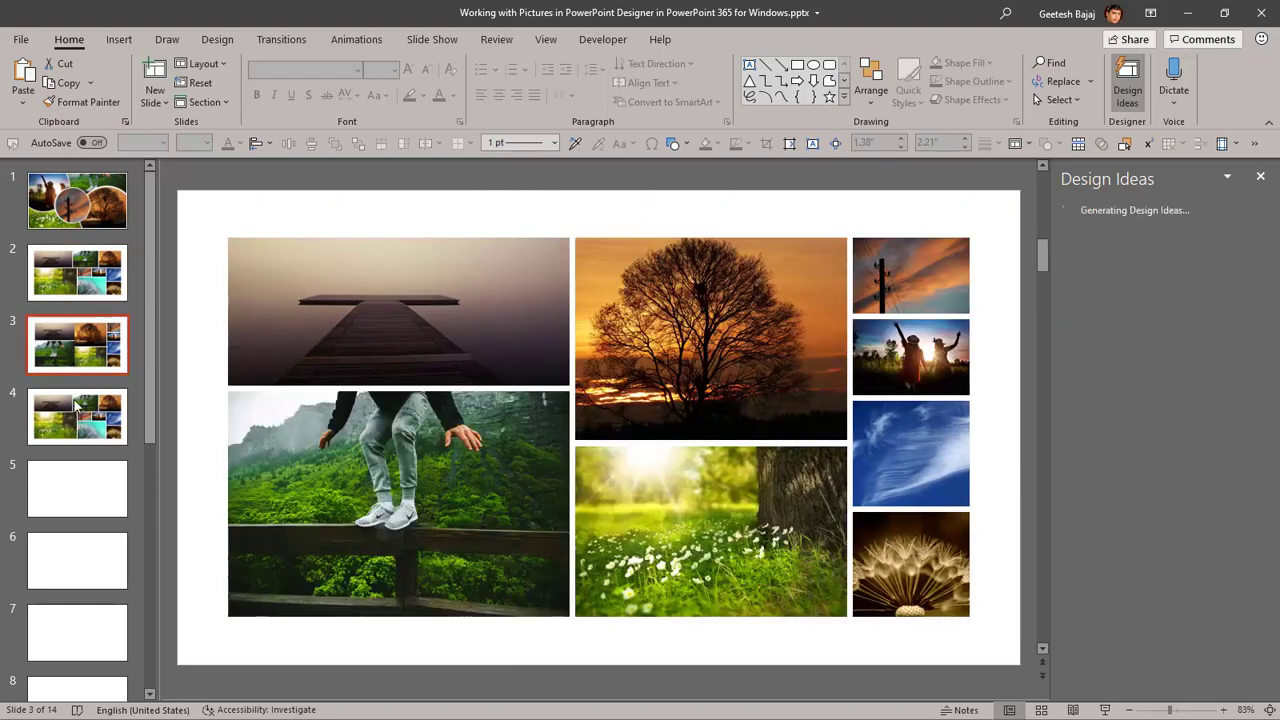
click(75, 410)
click(73, 350)
click(70, 283)
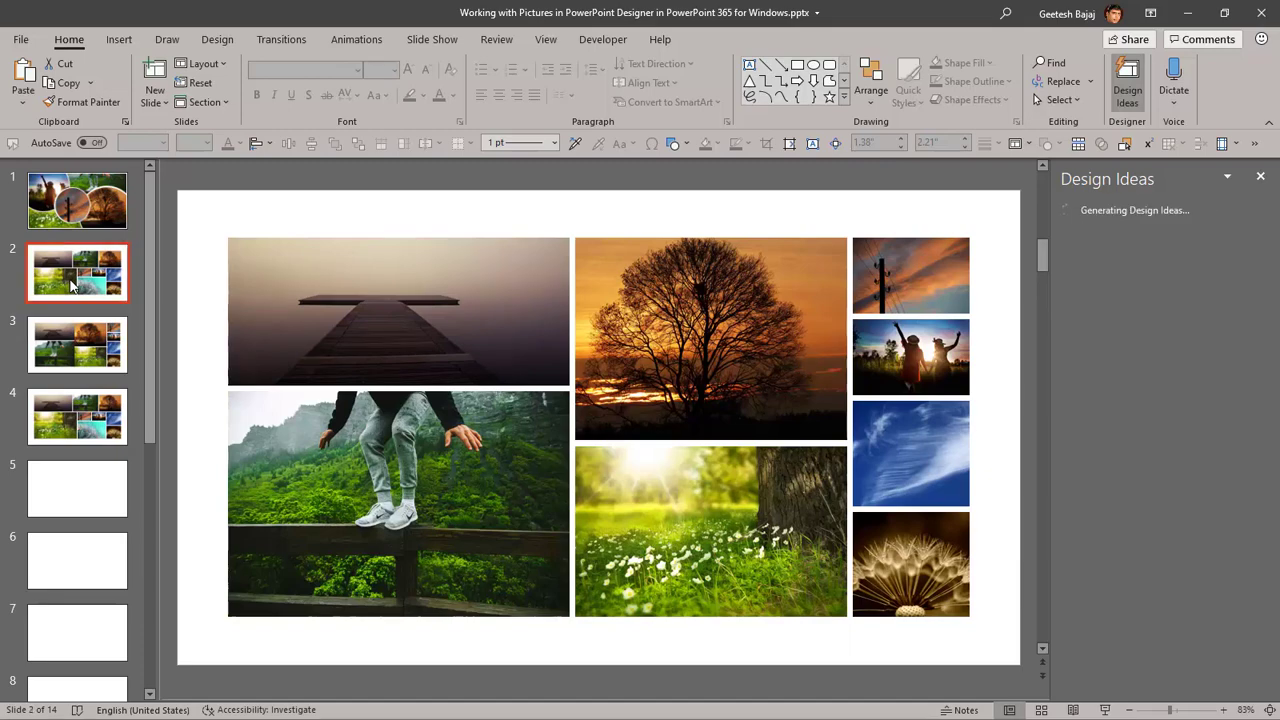
click(70, 347)
click(78, 414)
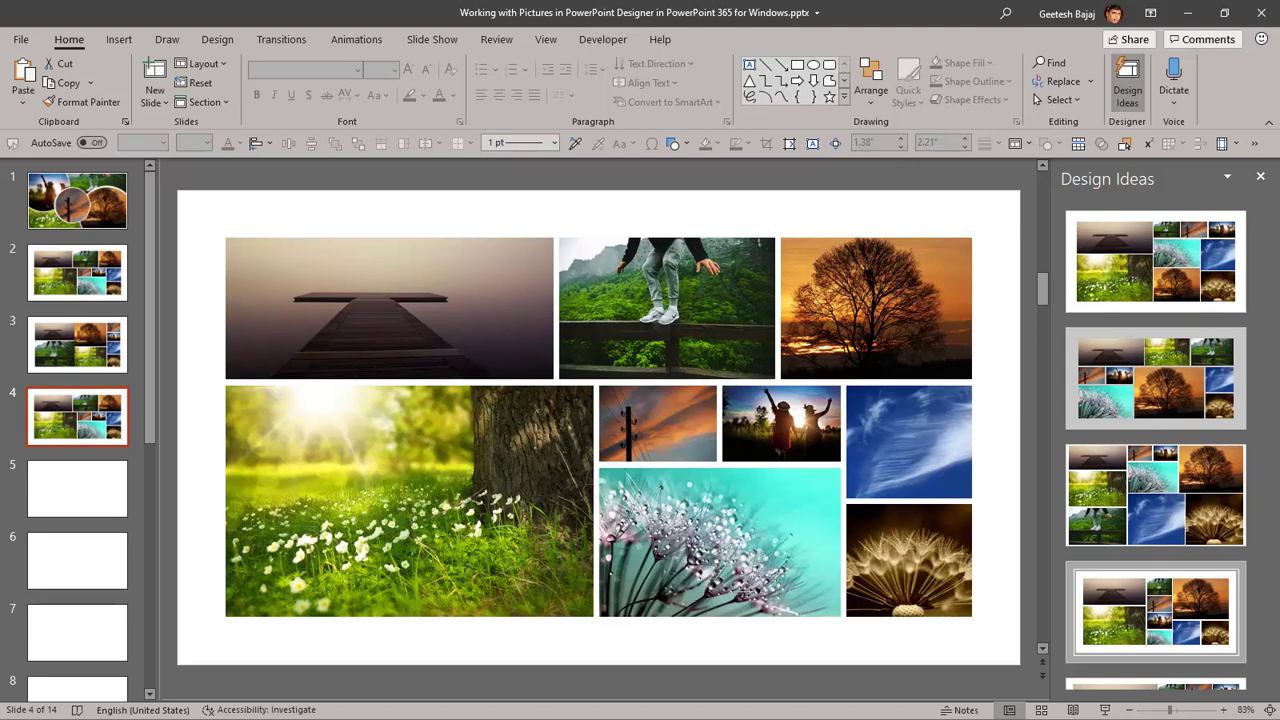
Select slide 4's brown dandelion picture and bring up its Format Picture settings
click(648, 291)
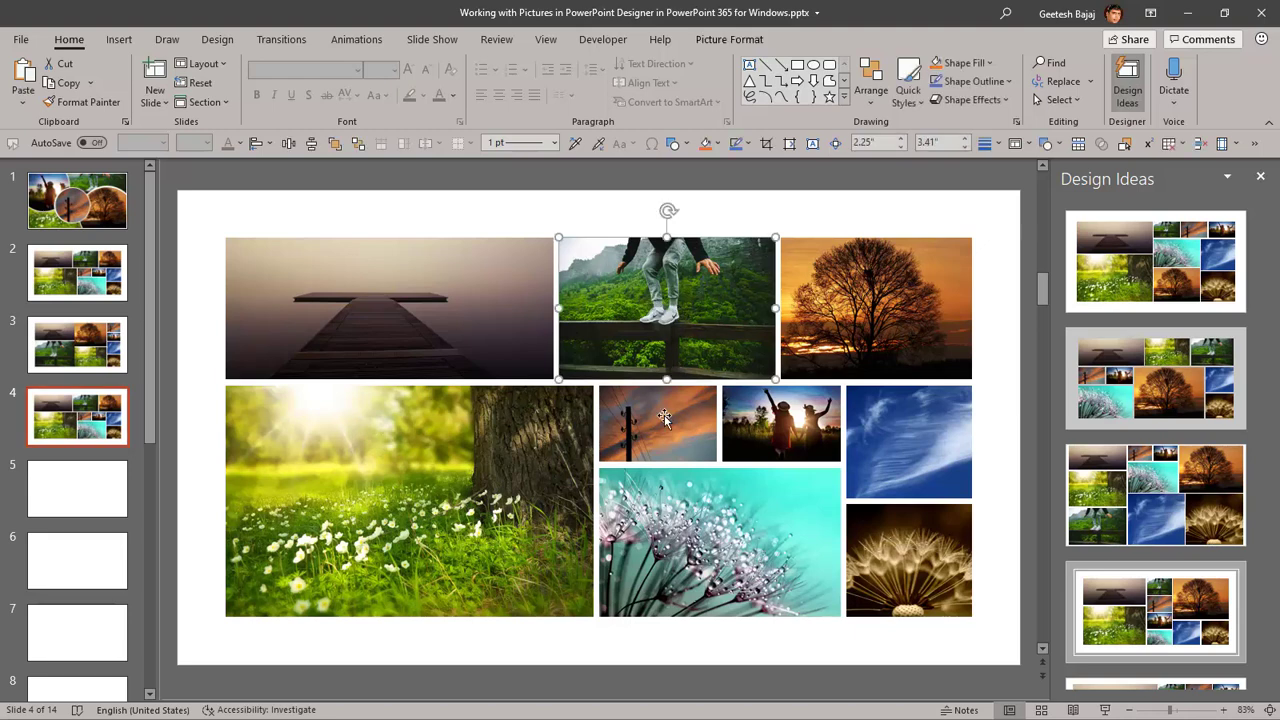
click(882, 532)
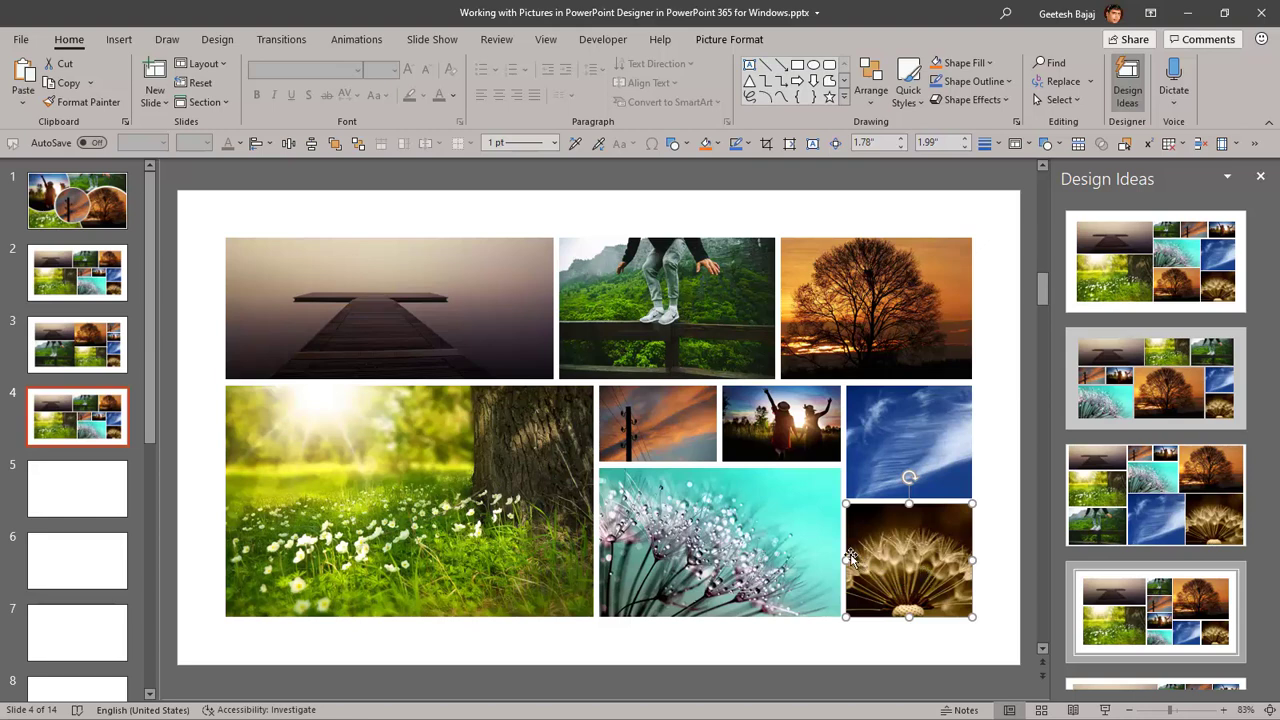
drag(942, 541, 938, 541)
key(Escape)
right_click(938, 541)
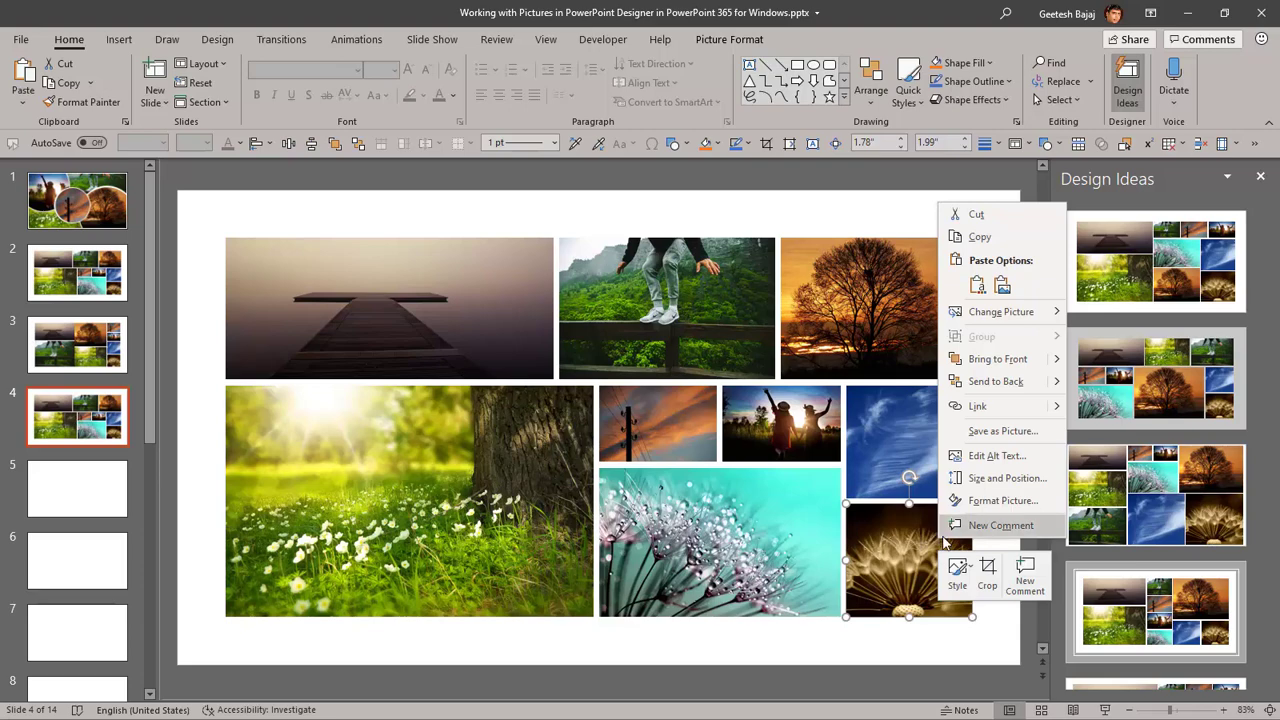
Bring up the Crop settings for the dandelion picture in Format Picture
click(1000, 501)
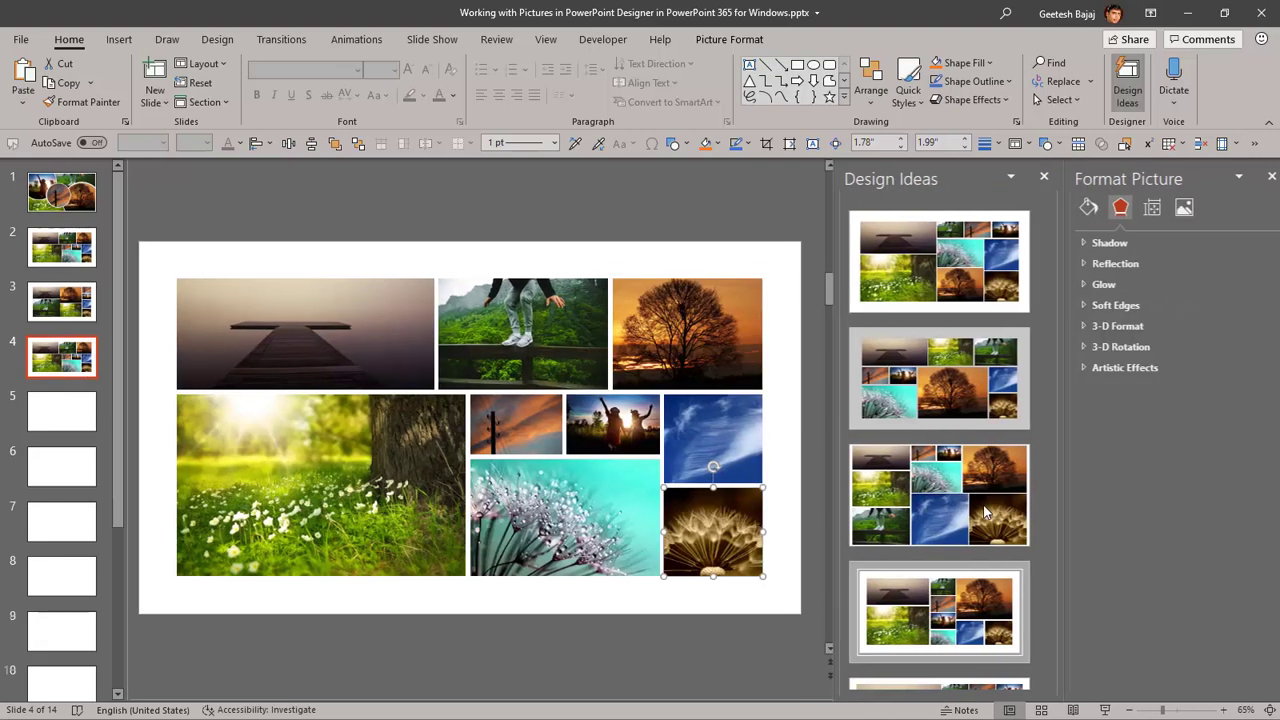
click(1172, 210)
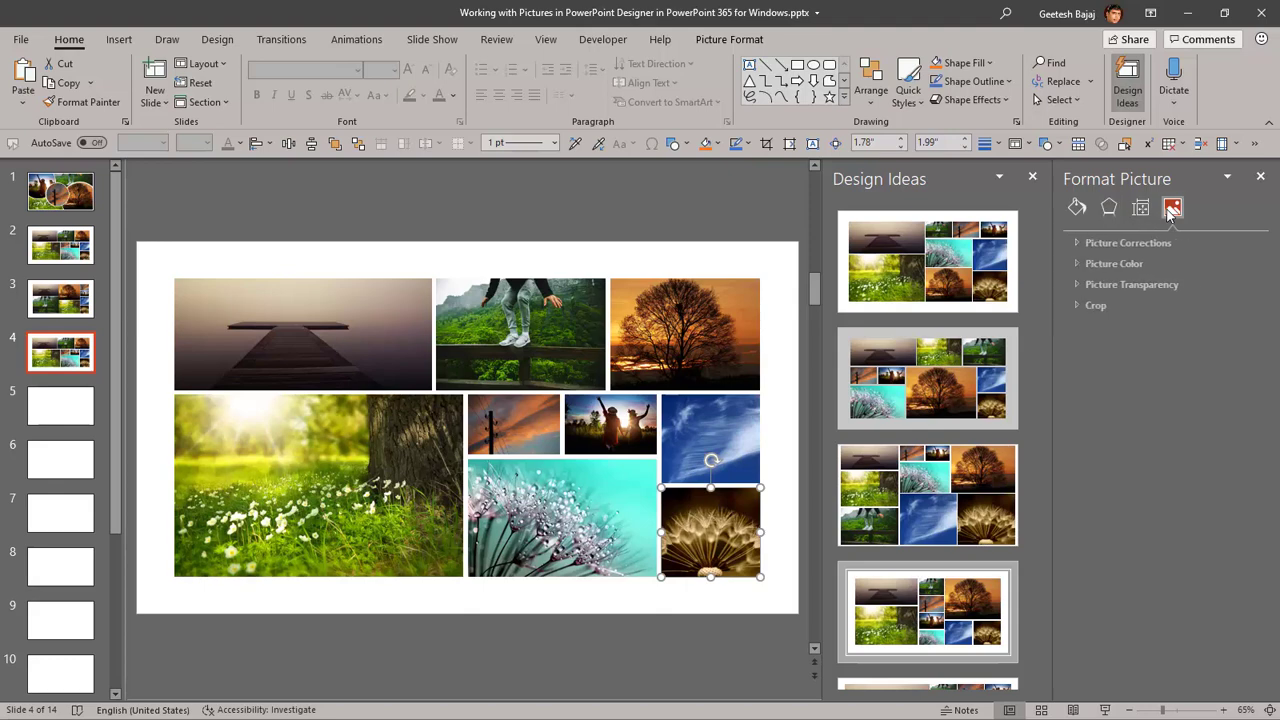
click(1073, 304)
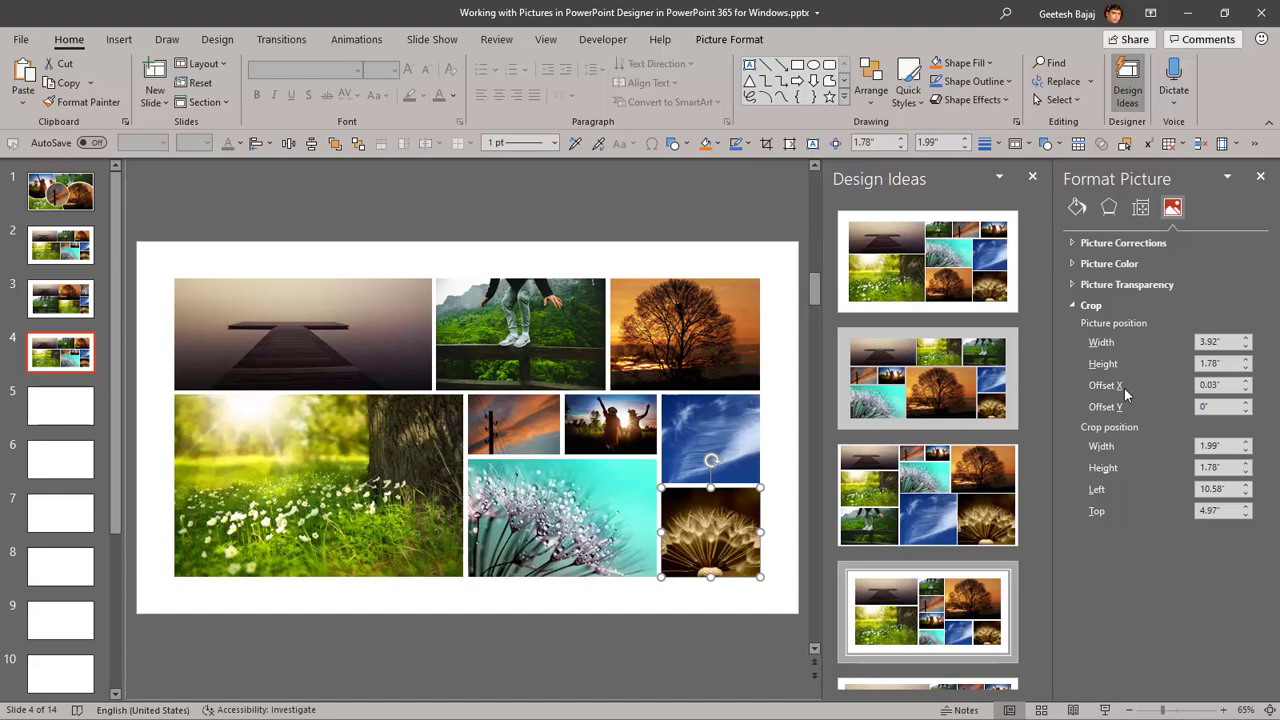
Step the crop Offset X up to 0.5", then down to a final -0.6"
click(1245, 383)
click(1245, 383)
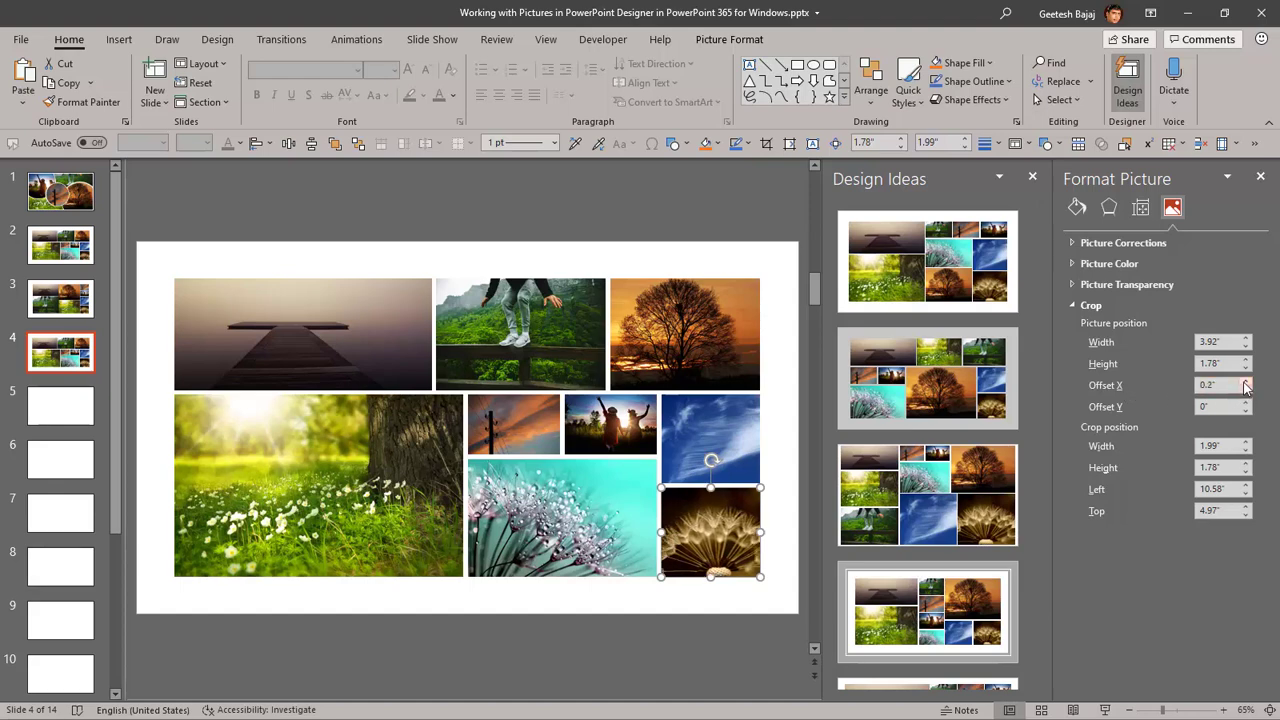
click(1245, 383)
click(1245, 383)
click(1245, 383)
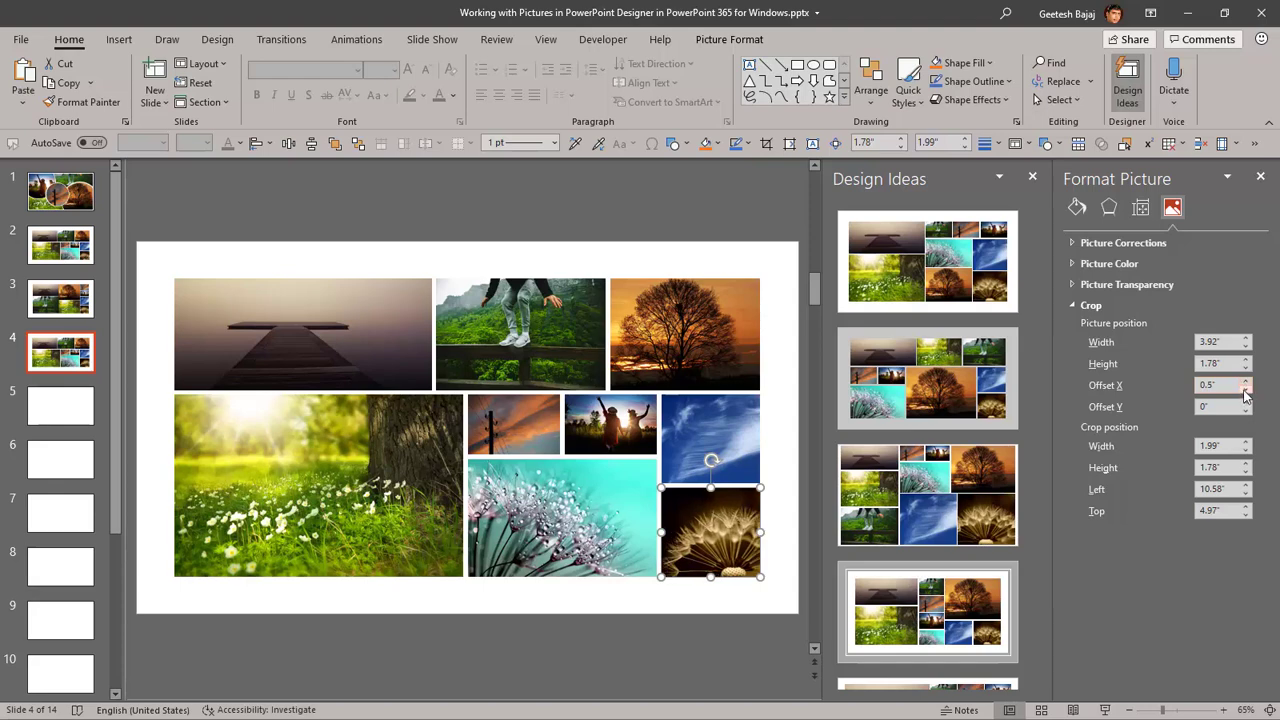
click(1245, 391)
click(1245, 391)
click(1245, 391)
click(1245, 391)
click(1245, 391)
click(1245, 391)
click(1245, 391)
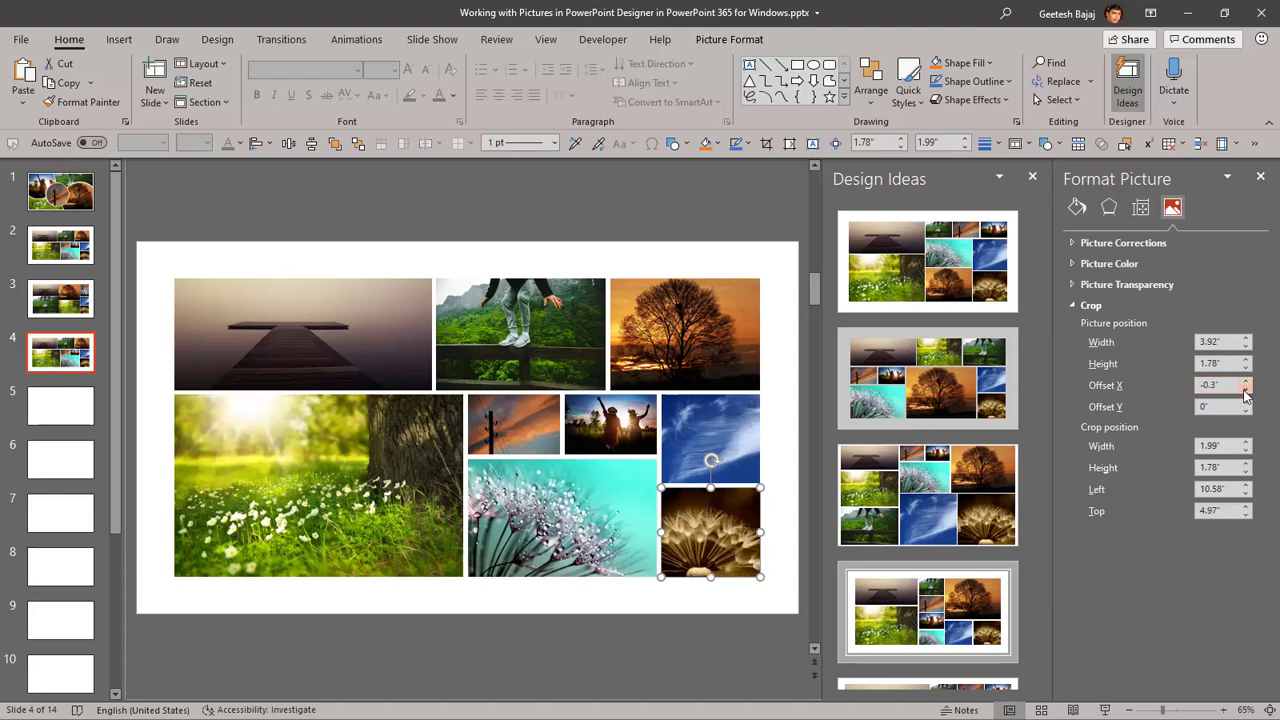
click(1245, 391)
click(1245, 391)
click(1245, 391)
click(1245, 391)
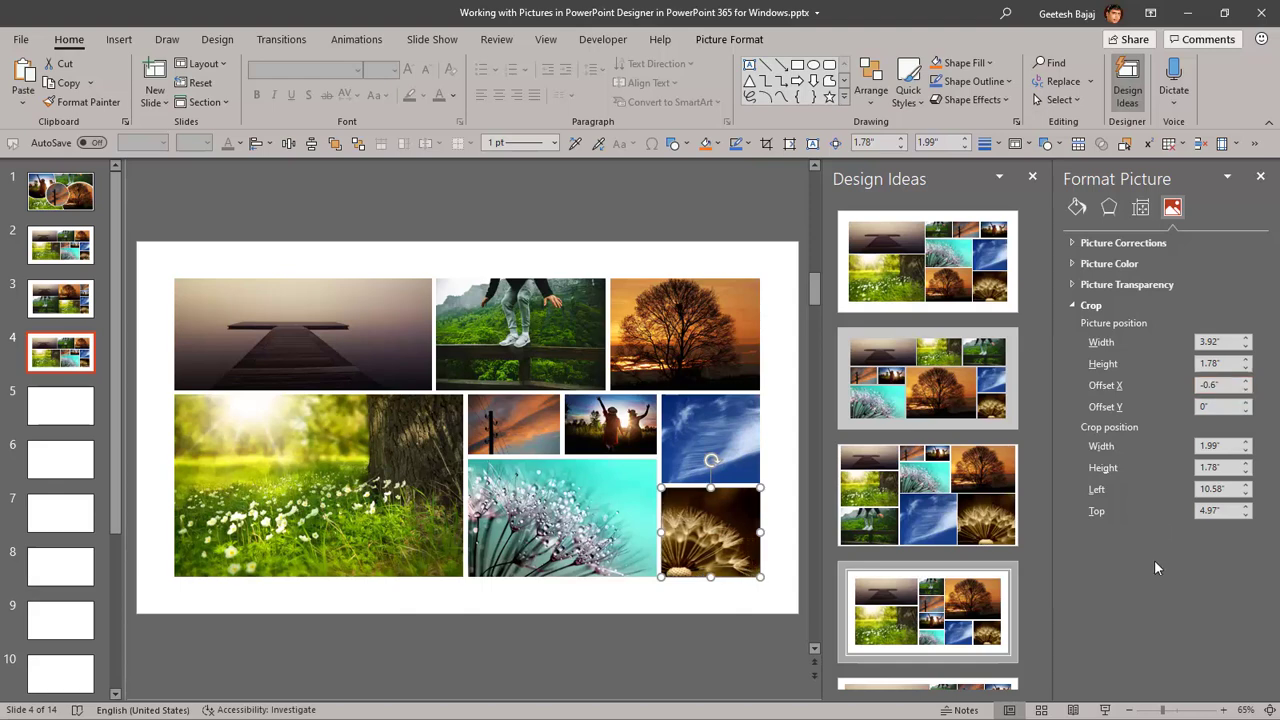
click(658, 690)
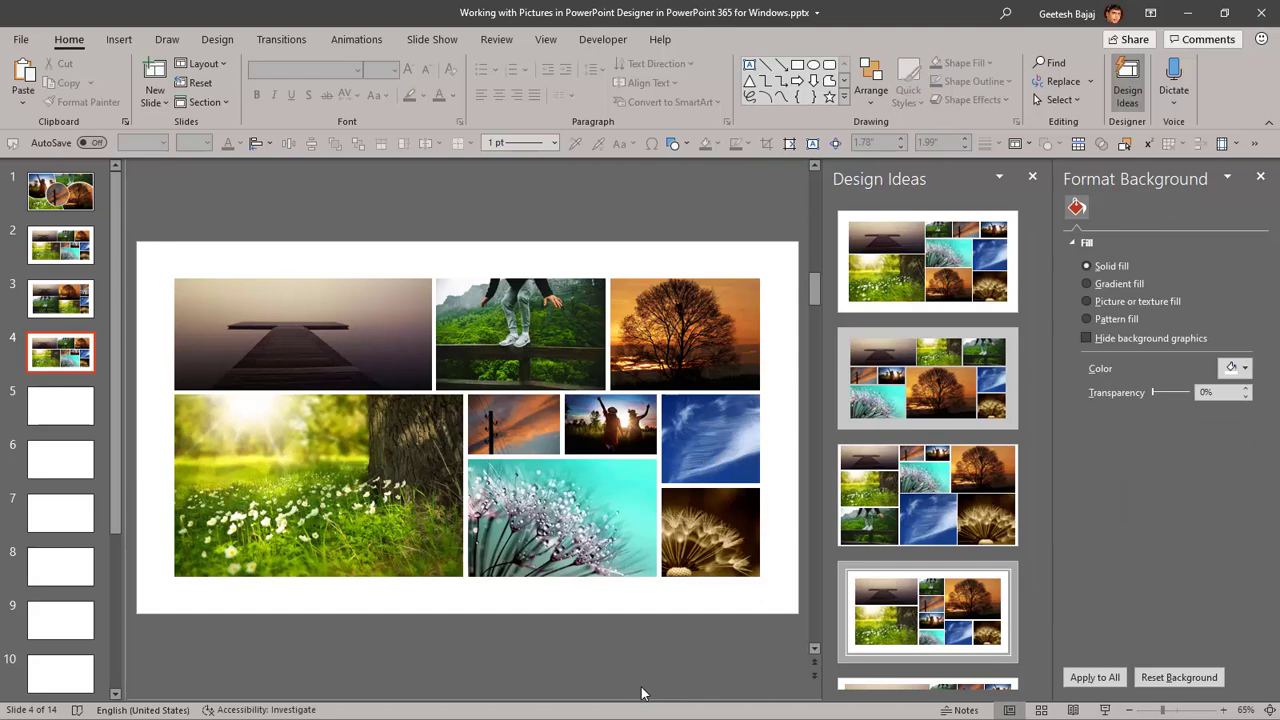